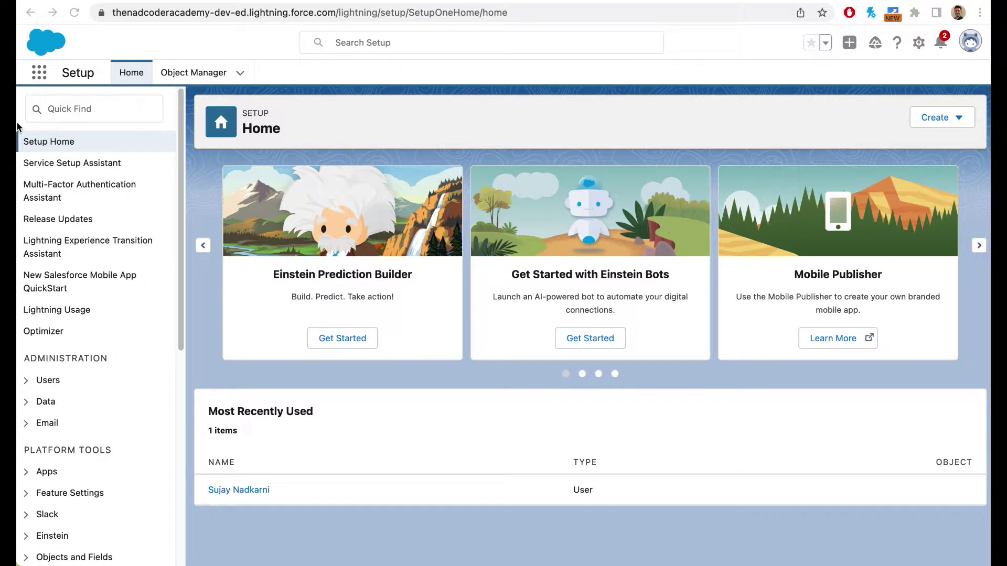
Search the available apps for "Analy" and open Analytics Studio.
click(41, 73)
click(40, 76)
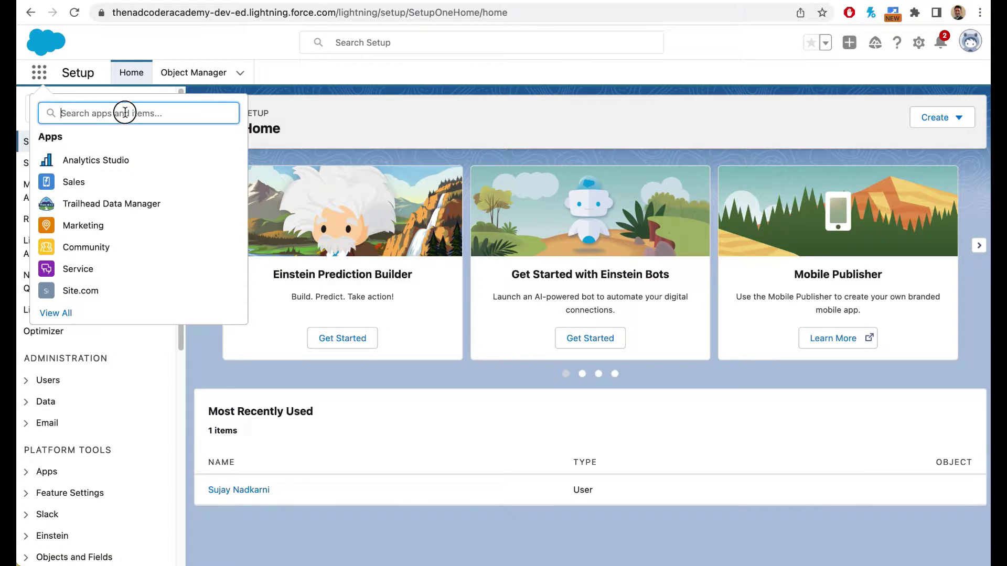
text(Analy)
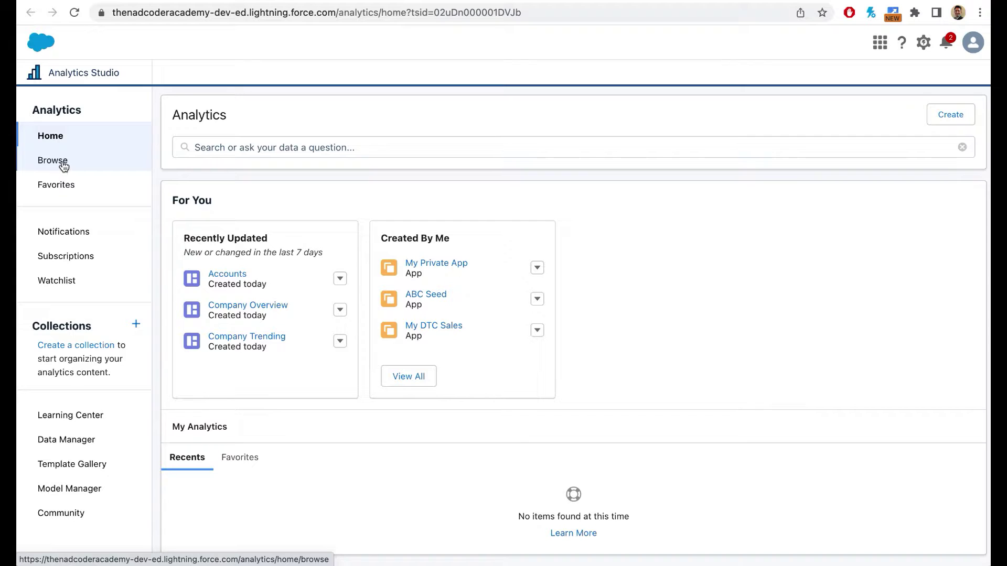
Look through the Analytics Studio Browse, Notifications and Subscriptions pages, dismissing the Google Drive sign-in message.
click(64, 166)
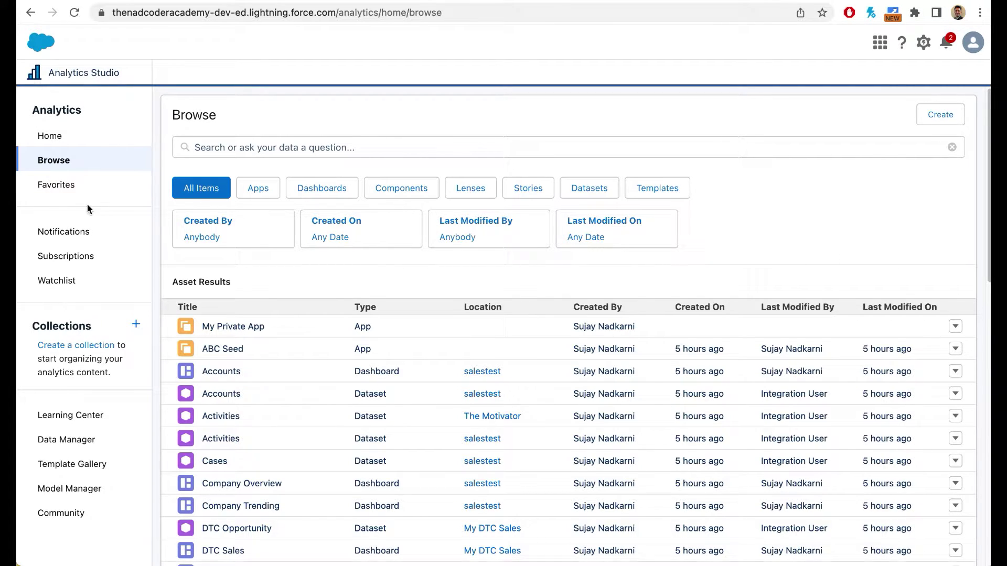
click(81, 244)
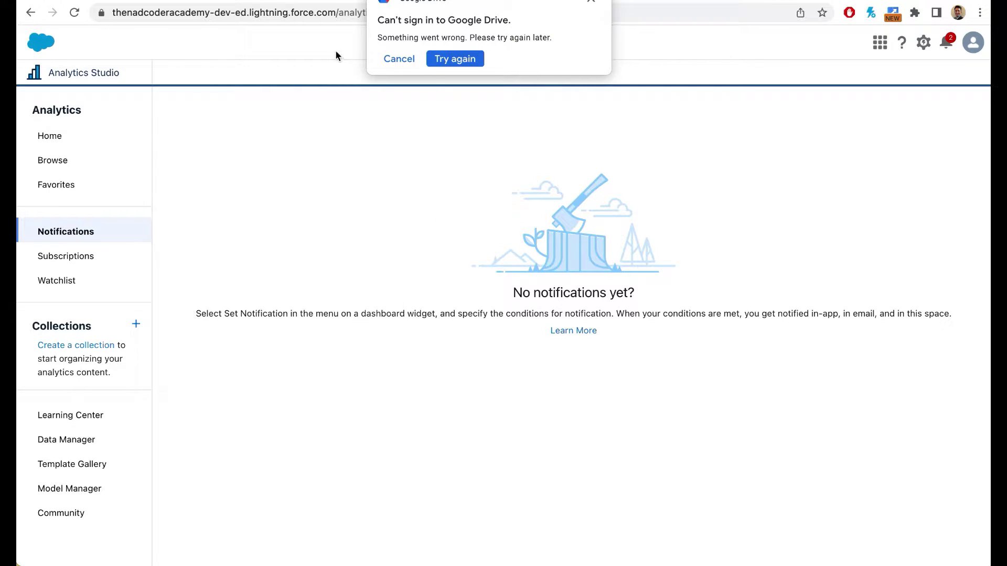
click(405, 59)
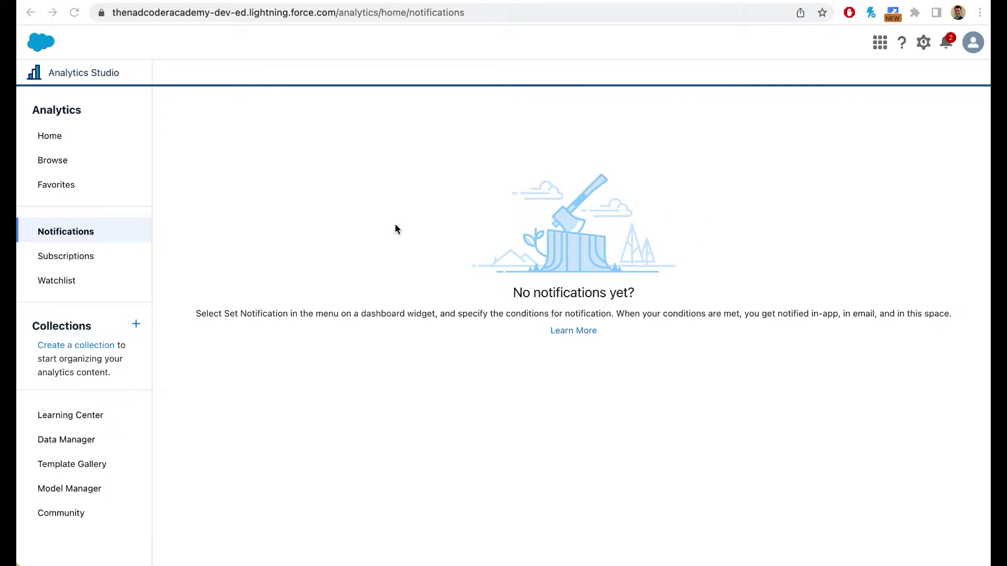
click(87, 257)
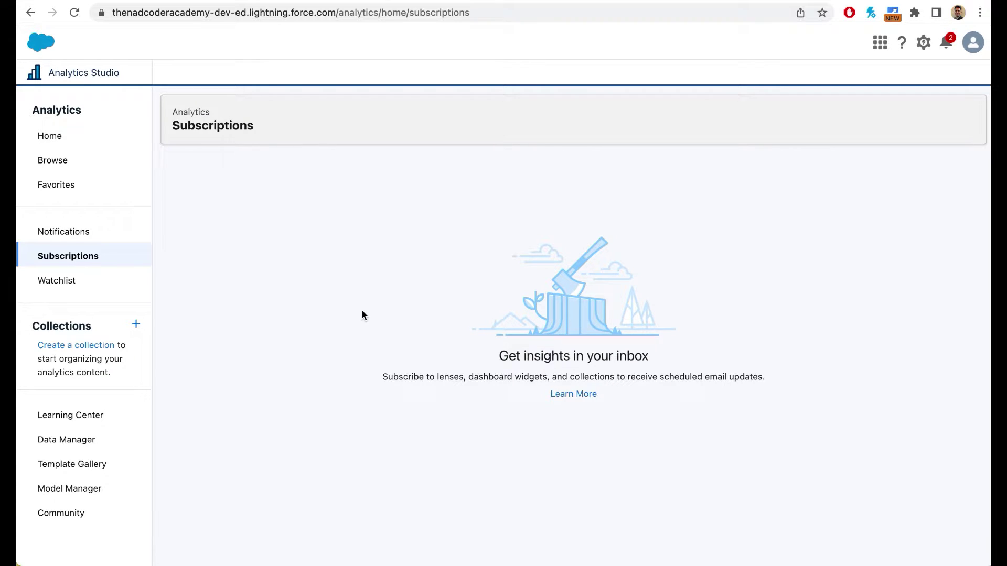
Open the Trailblazer Community resource from the Learning Center and read through the CRM Analytics group discussions.
click(55, 416)
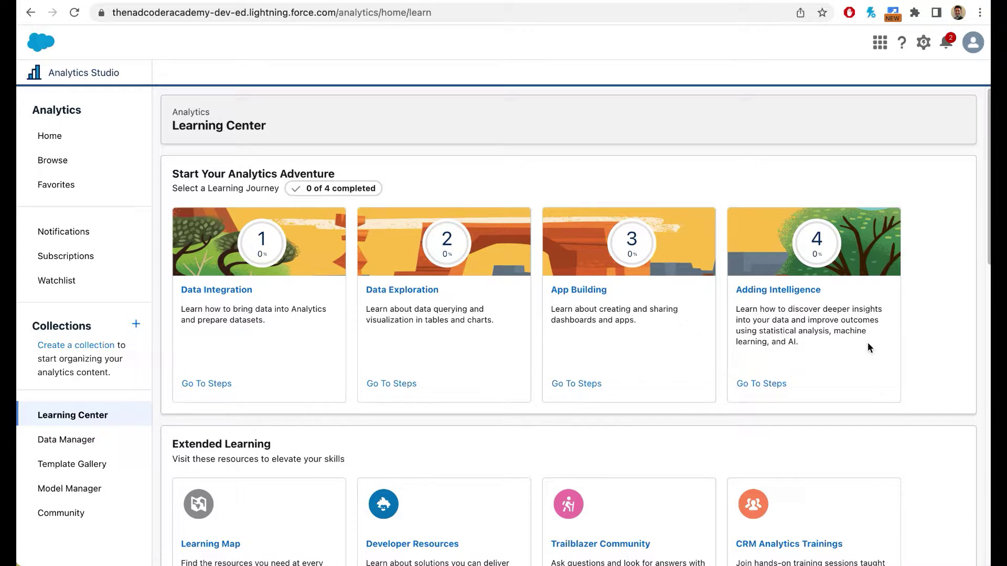
scroll(914, 361, down, 4)
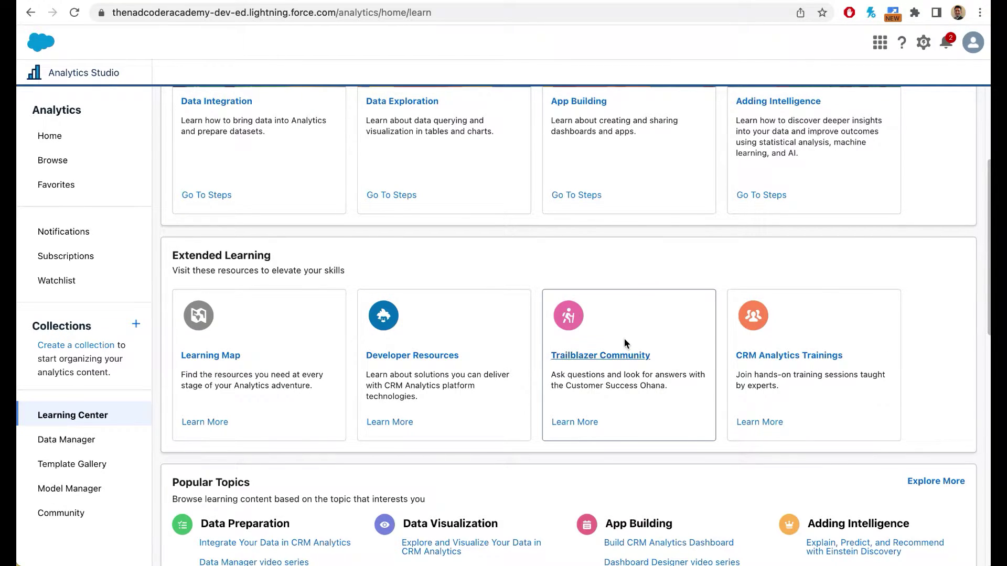
click(596, 356)
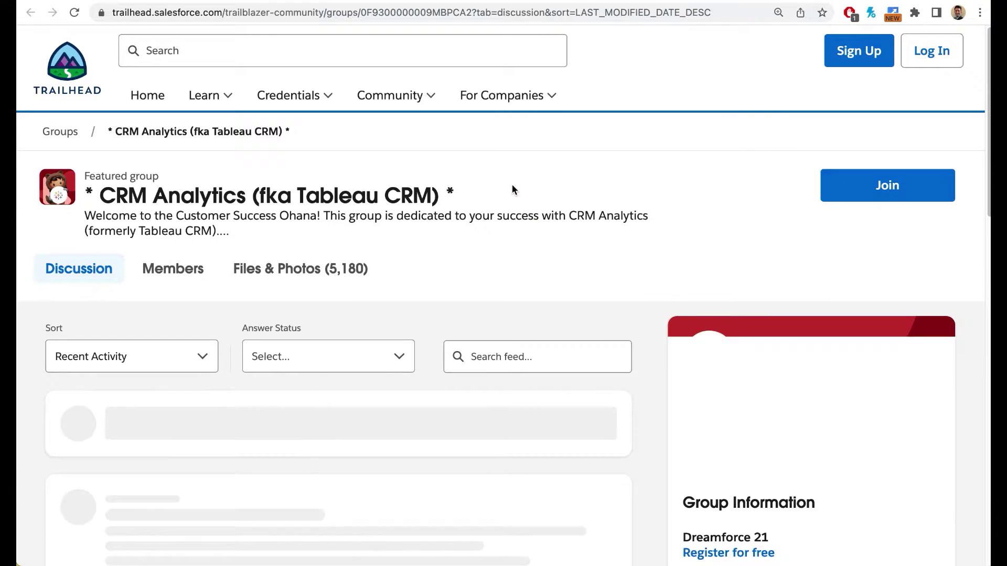
scroll(383, 246, down, 2)
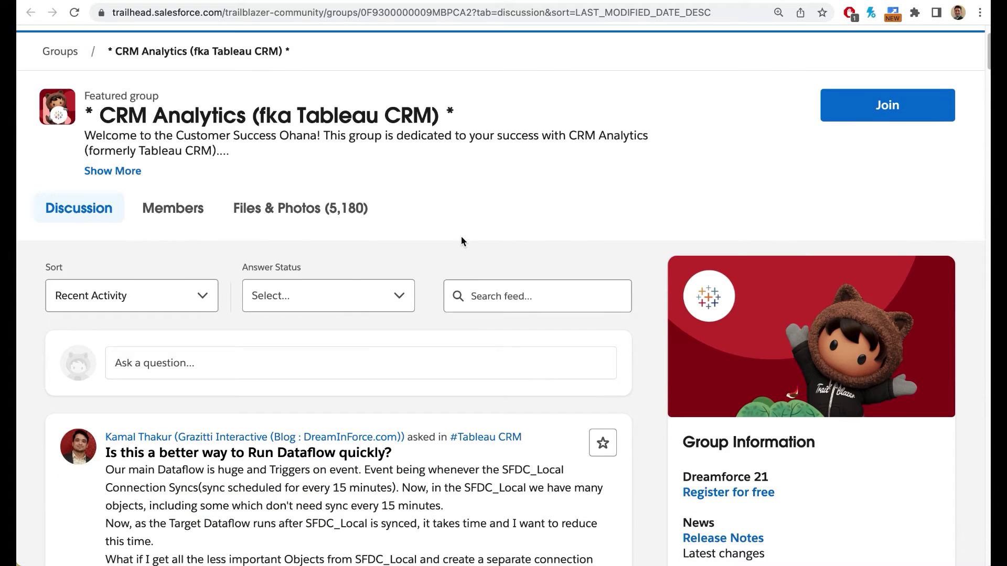
scroll(484, 455, down, 2)
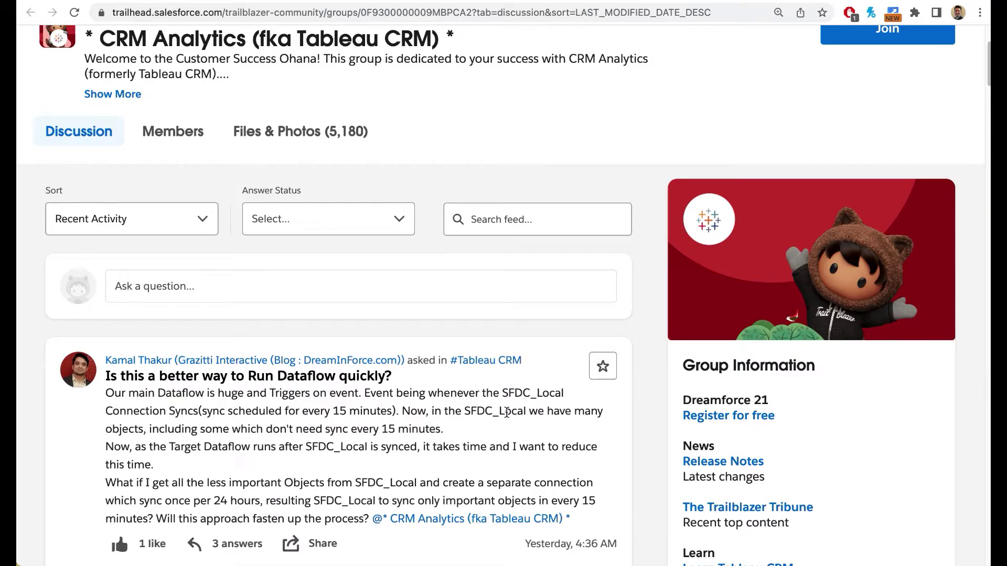
scroll(506, 413, down, 2)
scroll(515, 315, up, 5)
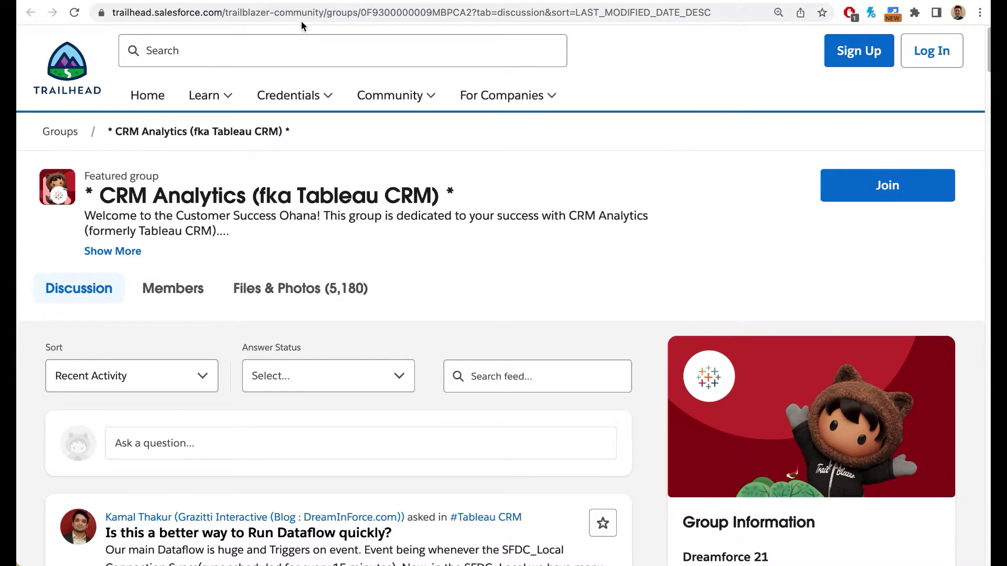
Return to the Learning Center and review its popular topics and the What's New in Spring '22 section.
click(312, 1)
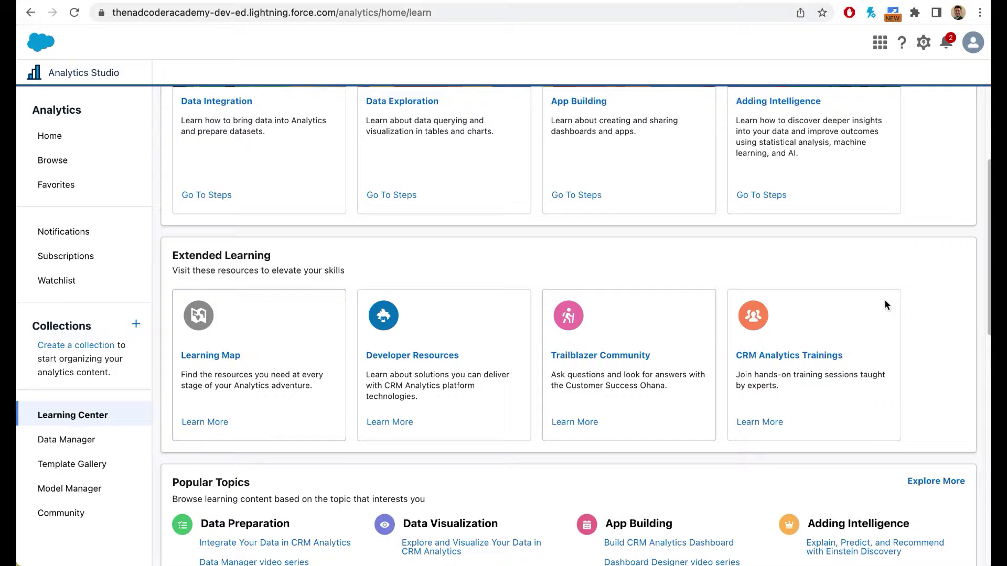
scroll(898, 367, down, 3)
scroll(914, 371, down, 3)
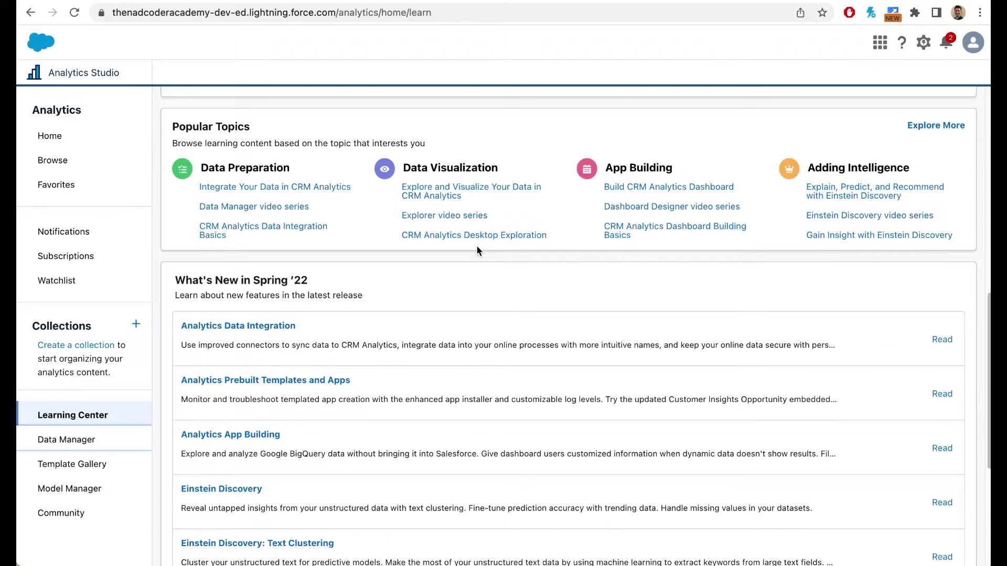
Switch to the Data Manager, minimize the Go Mobile pop-up and view the Connections page.
key(ctrl+Tab)
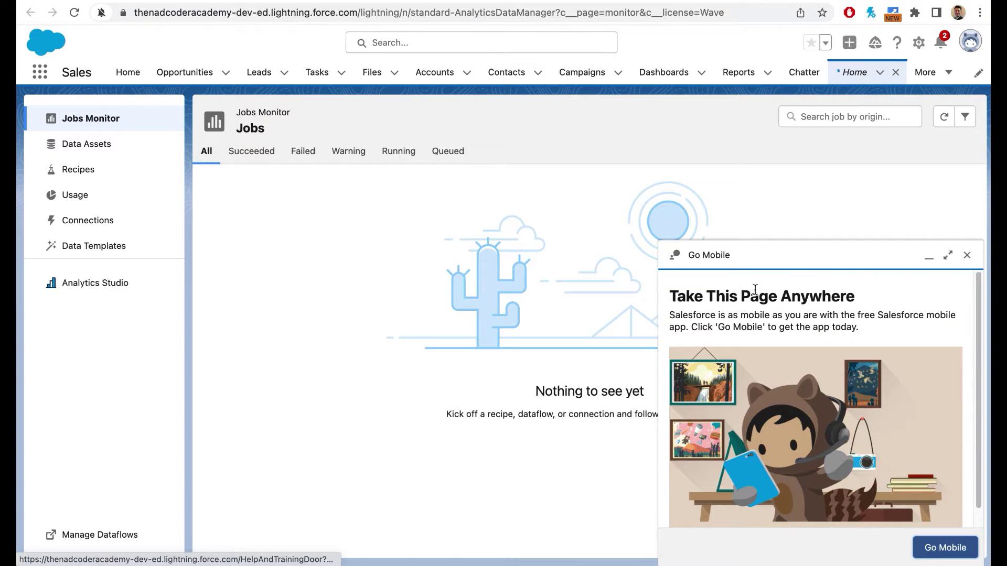
click(927, 258)
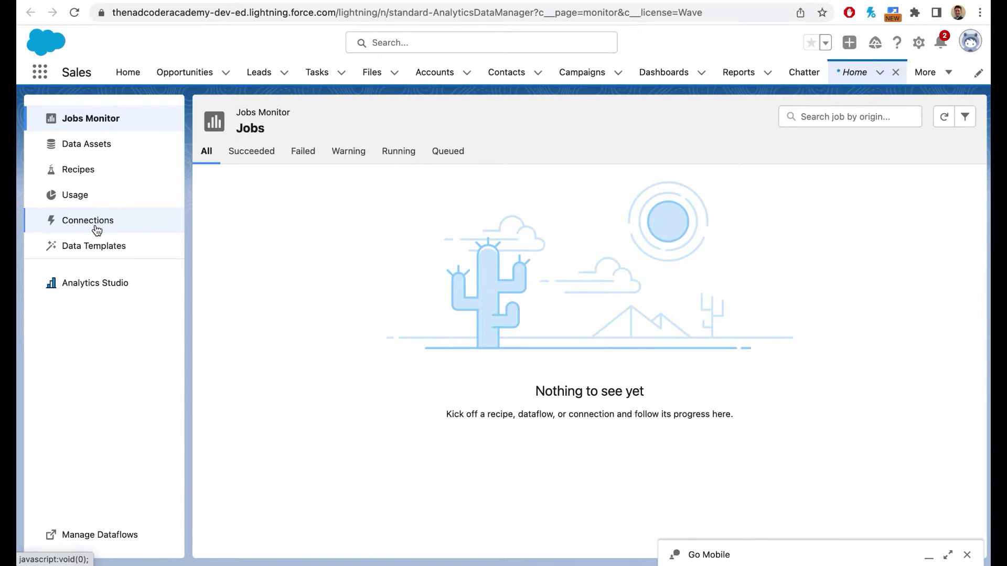
click(96, 230)
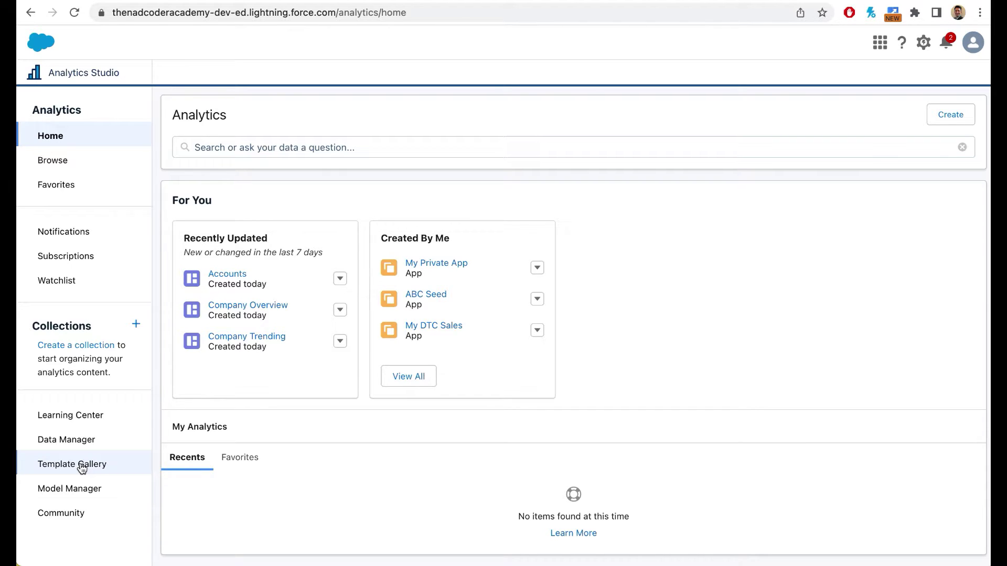
View the app templates in the Template Gallery, then close the gallery.
click(82, 464)
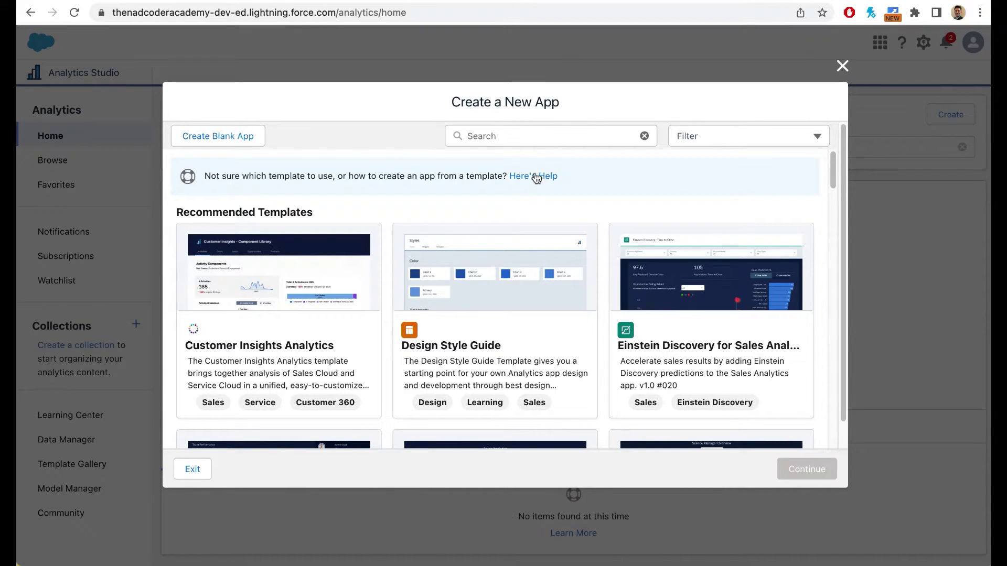
click(842, 66)
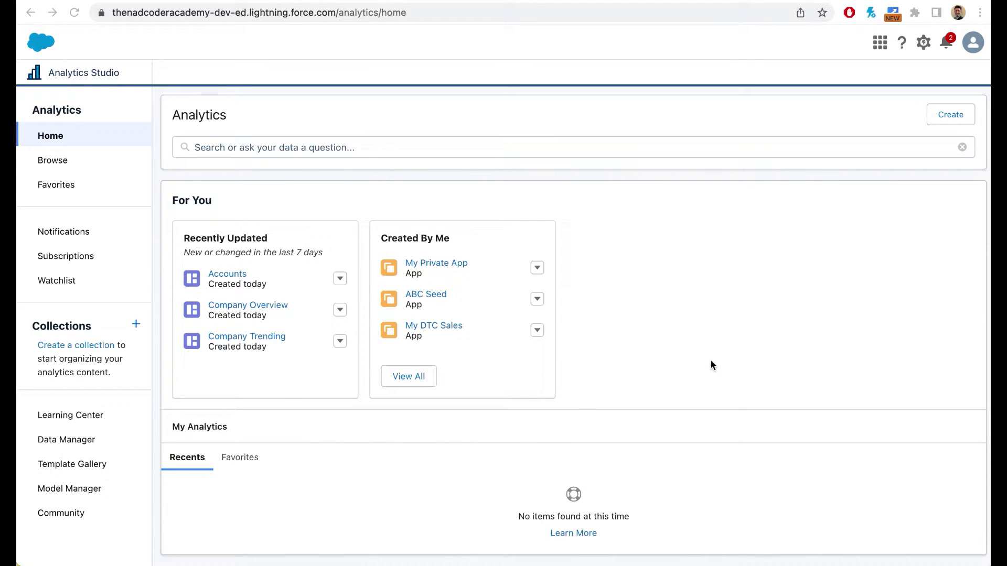
Start creating a new analytics app and search its templates for "Sales".
click(936, 114)
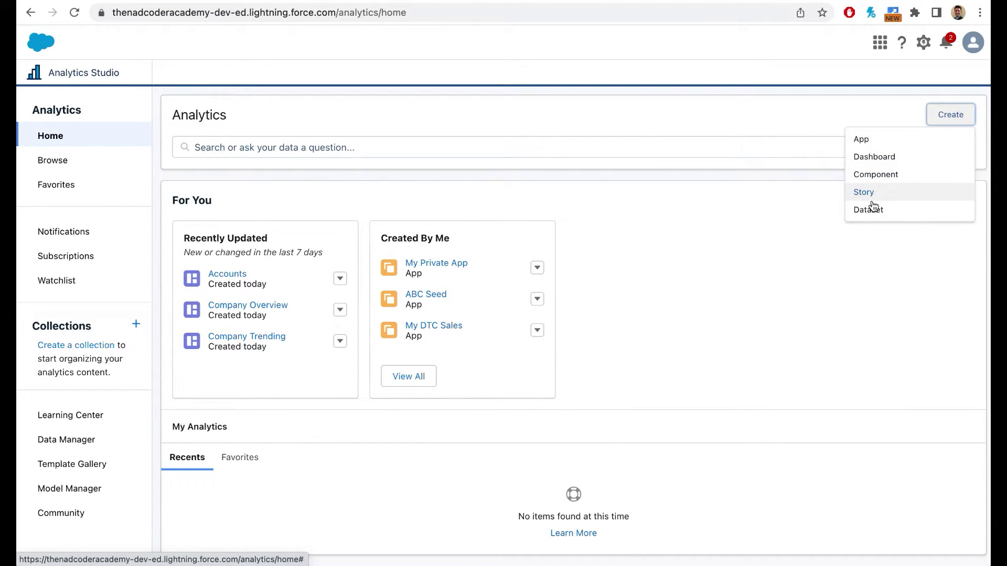
click(879, 143)
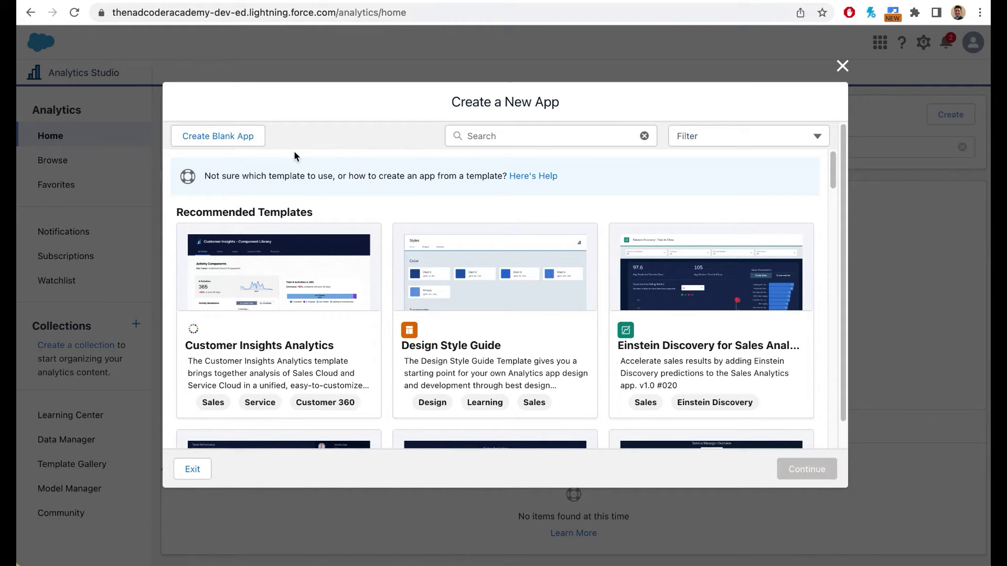
click(513, 137)
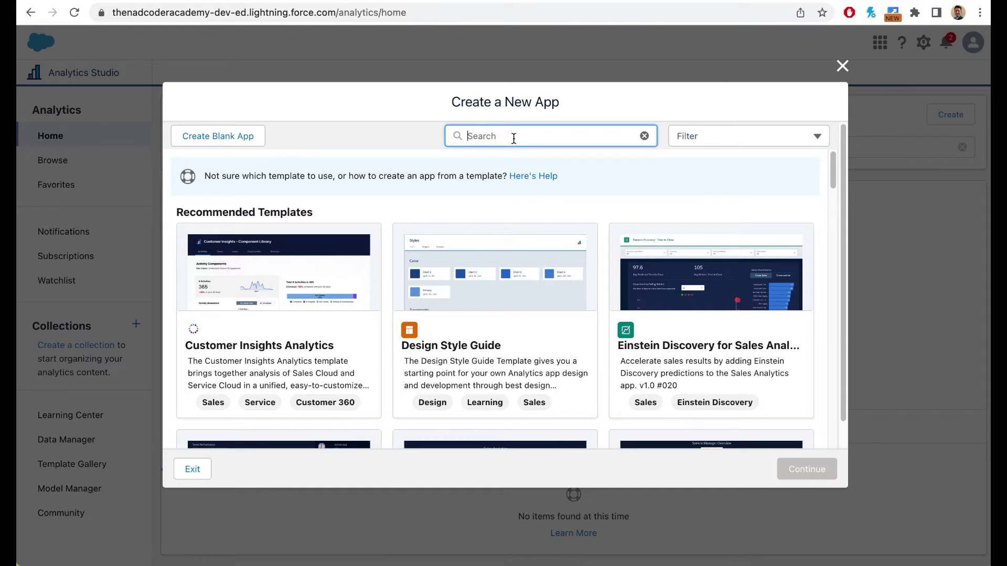
text(Sales)
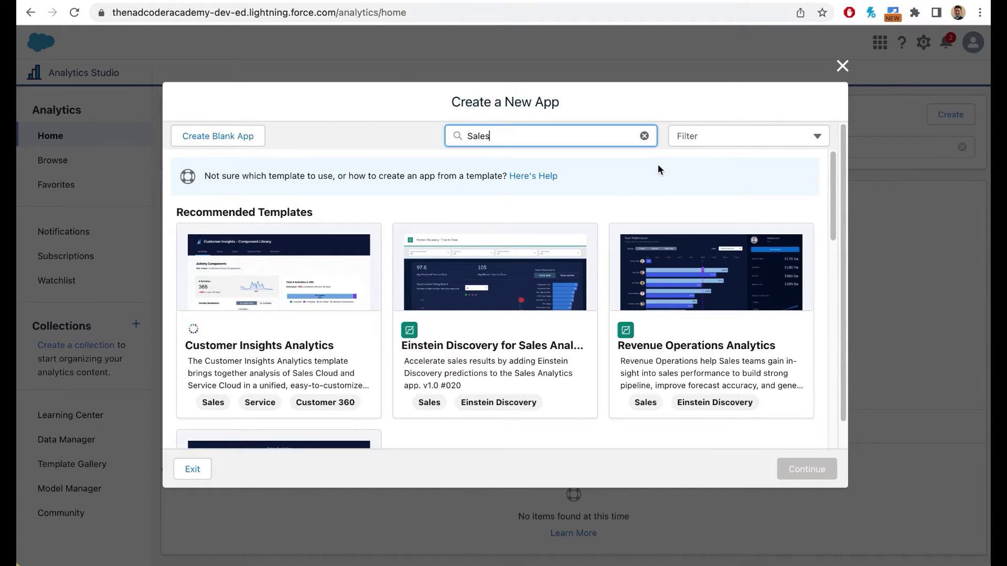
Select the Sales Analytics template and continue to its details.
scroll(652, 191, down, 3)
scroll(611, 341, down, 3)
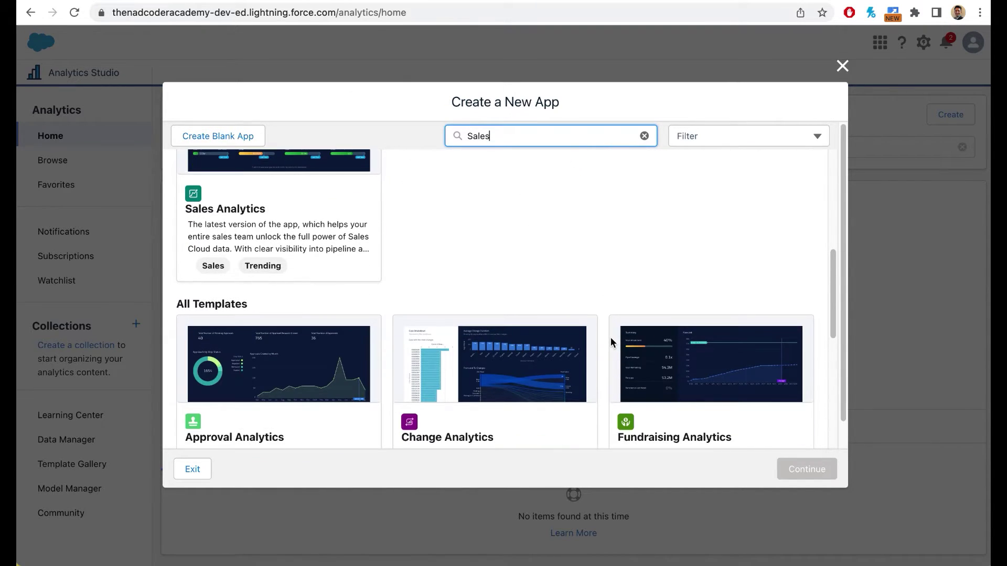
click(330, 225)
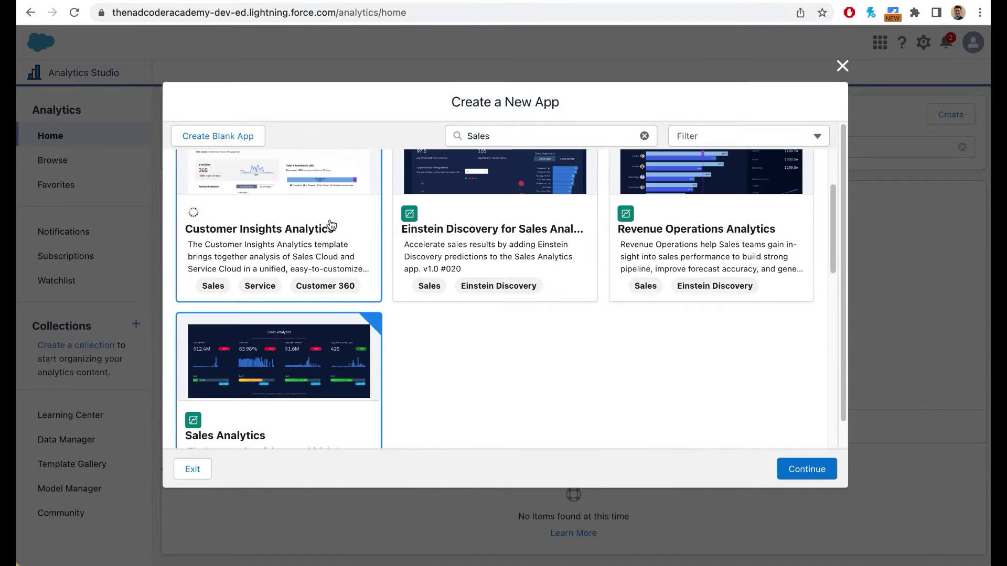
click(805, 468)
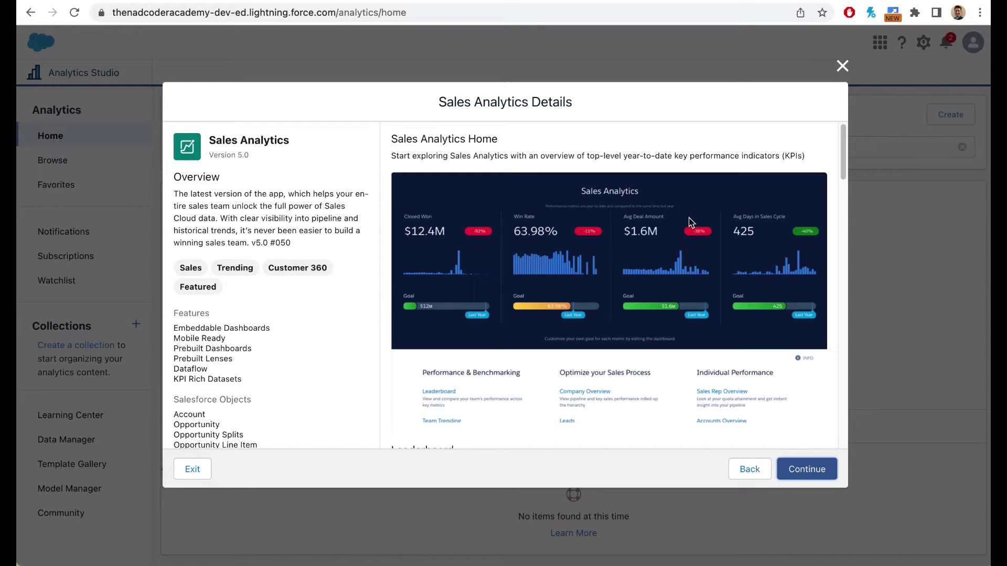
Examine the Sales Analytics template's overview, features and the list of Salesforce objects it uses.
scroll(321, 340, down, 1)
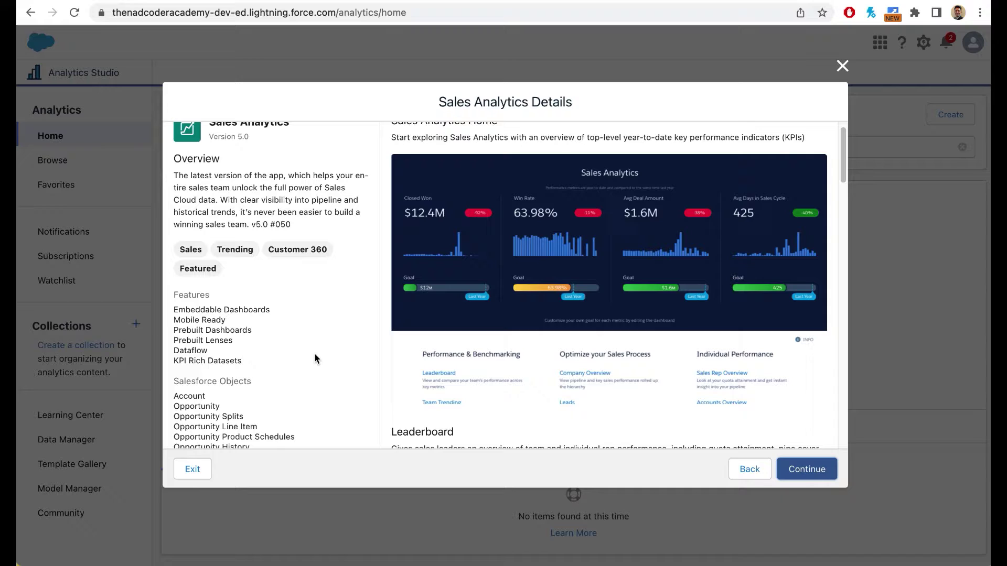
scroll(313, 353, down, 4)
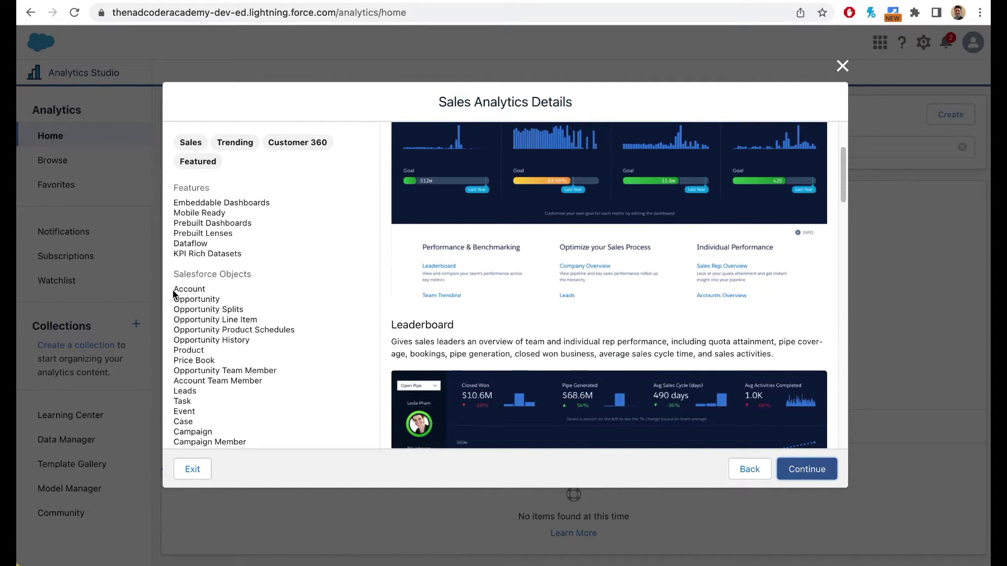
drag(173, 294, 222, 383)
scroll(288, 324, down, 3)
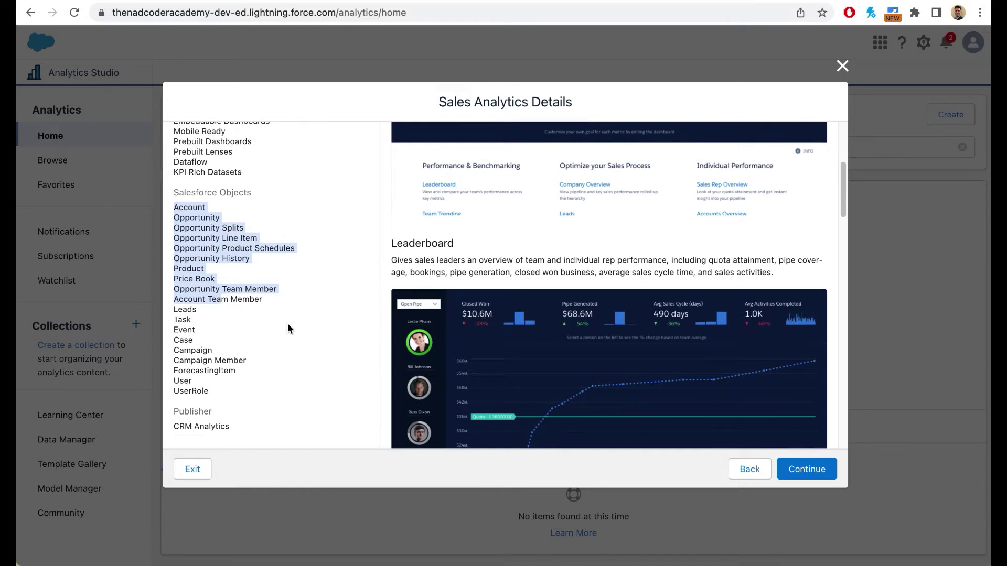
scroll(288, 323, up, 5)
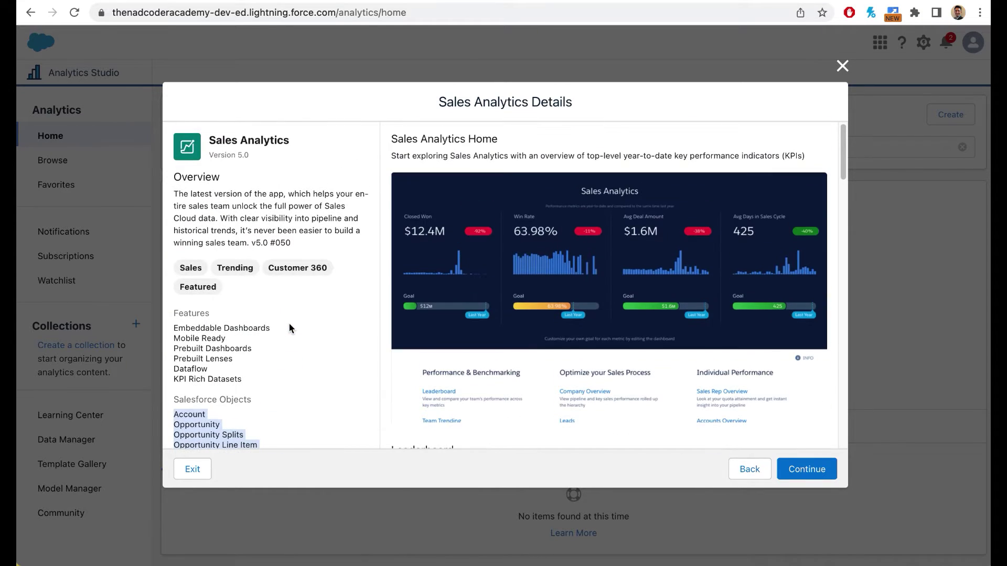
click(785, 135)
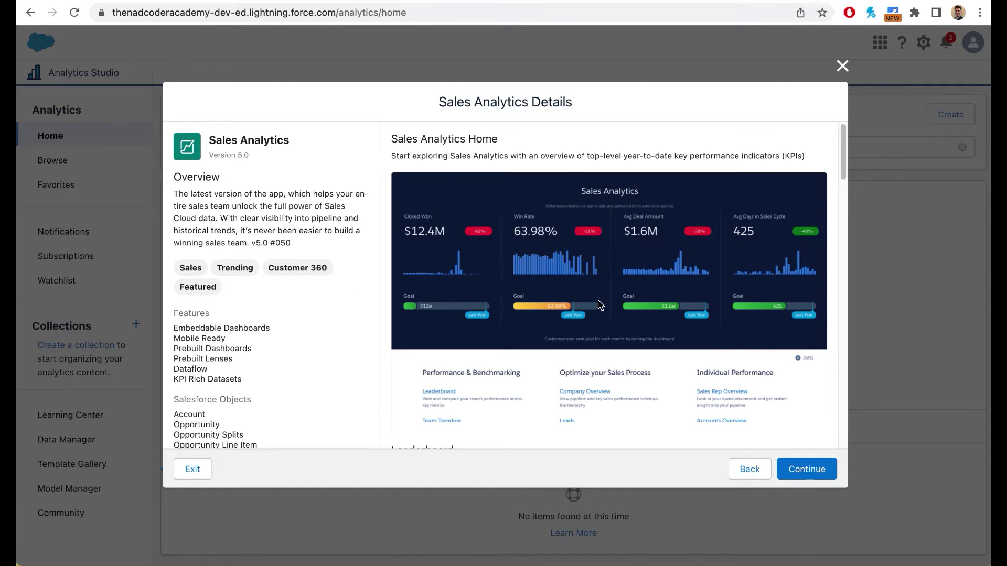
Examine the dashboard previews in the Sales Analytics template details, from Leaderboard and Trending through Sales Stage Analysis and Whitespace Analysis.
scroll(665, 281, down, 5)
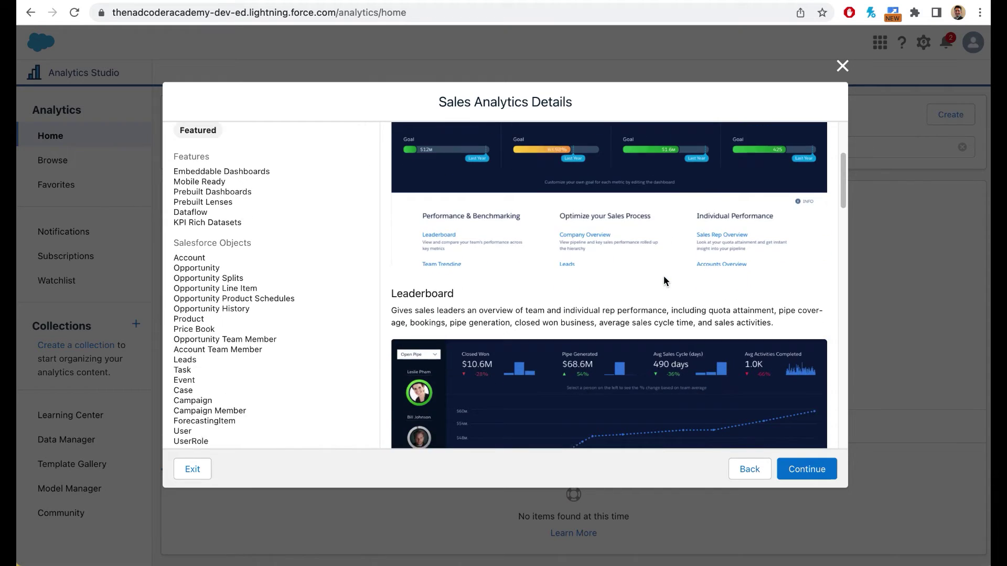
scroll(652, 303, down, 2)
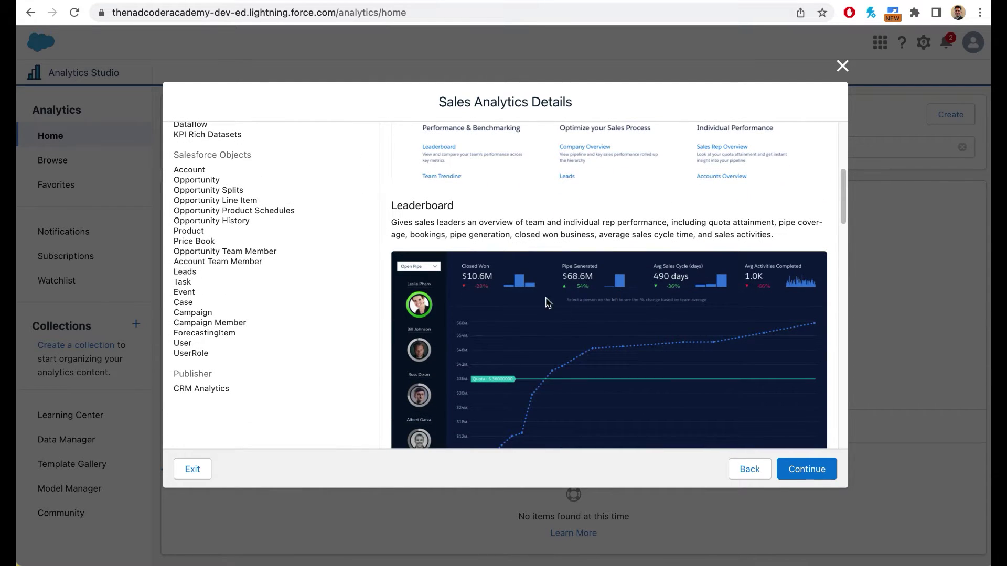
scroll(715, 308, down, 2)
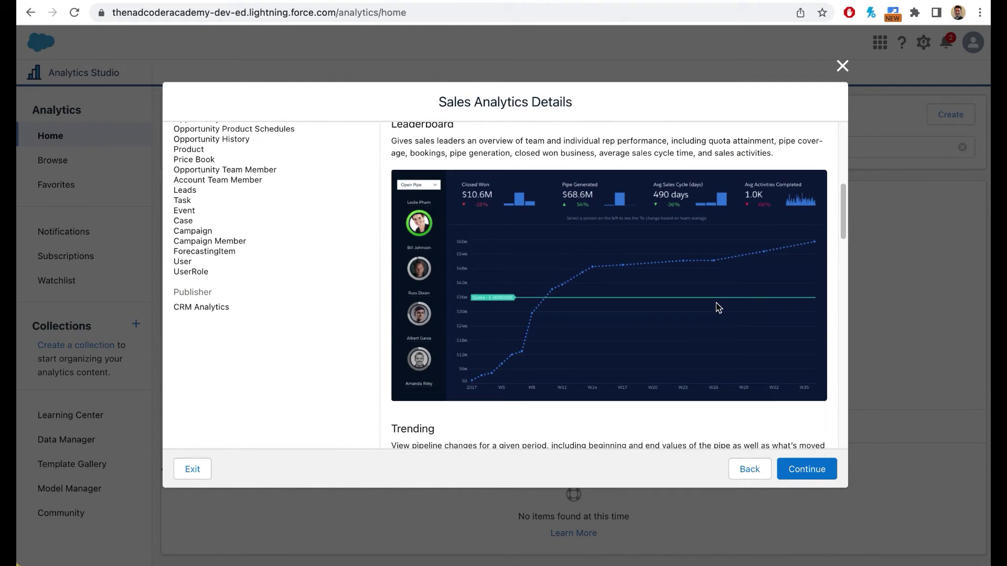
scroll(718, 308, down, 4)
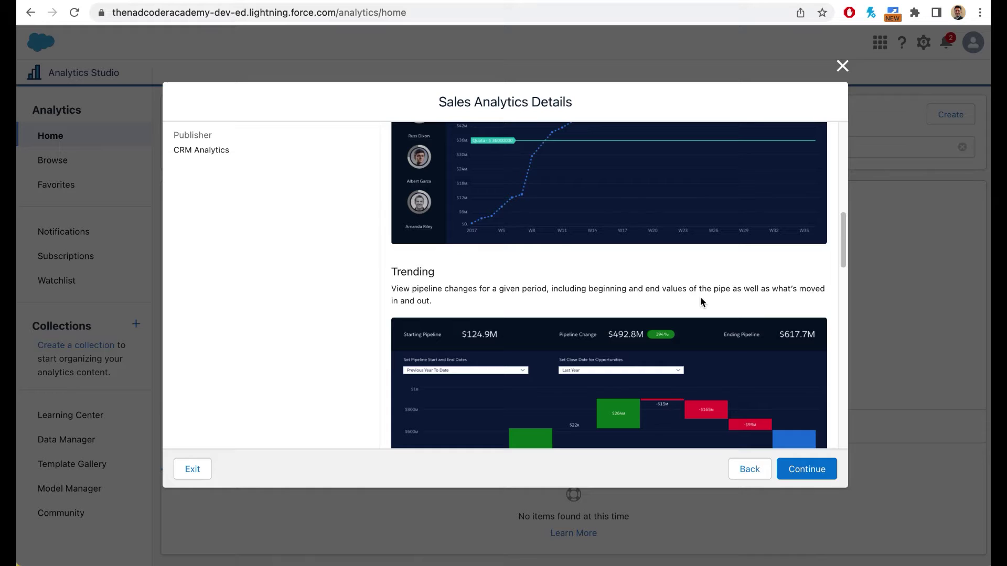
scroll(703, 301, down, 2)
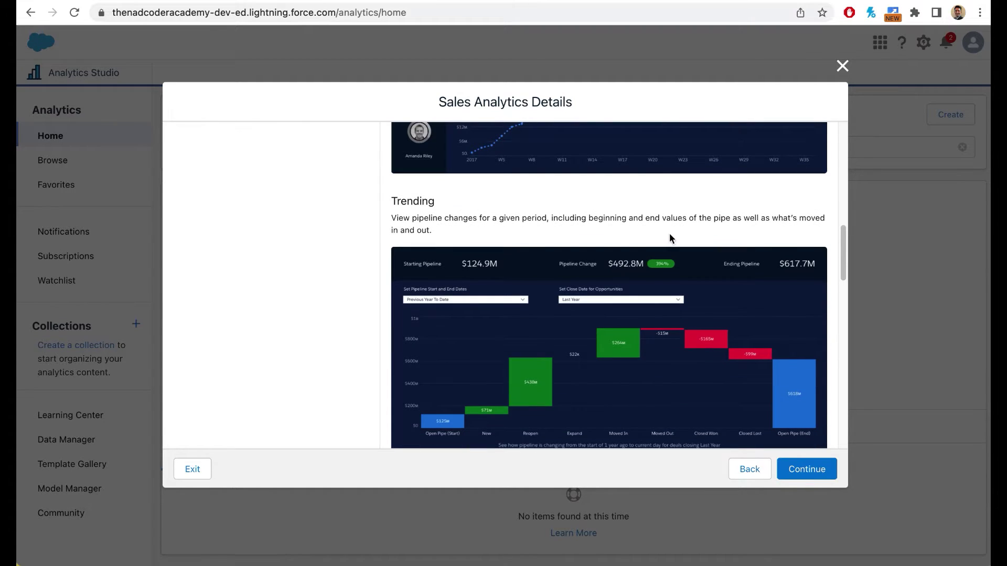
scroll(797, 271, down, 5)
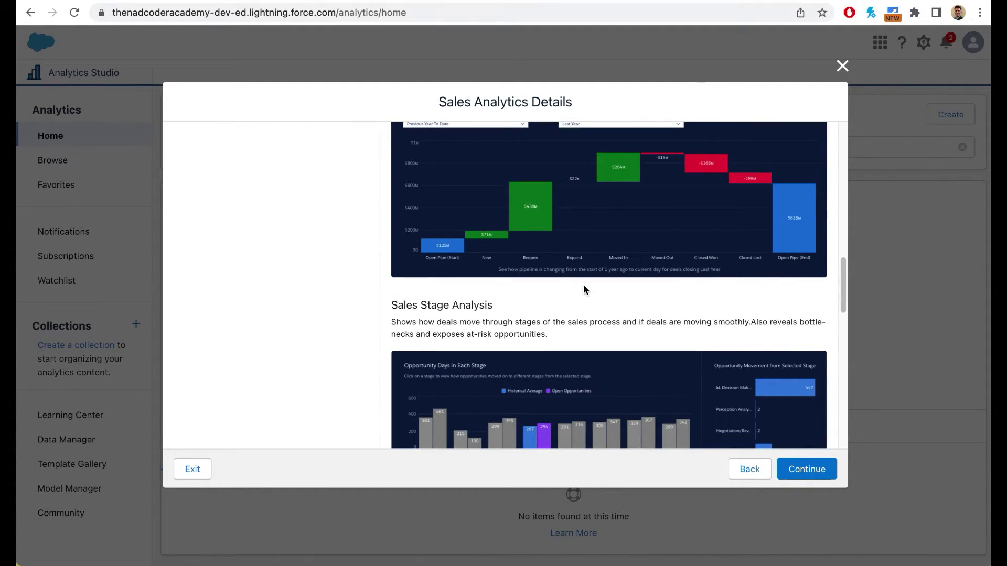
scroll(775, 310, down, 4)
scroll(776, 310, down, 5)
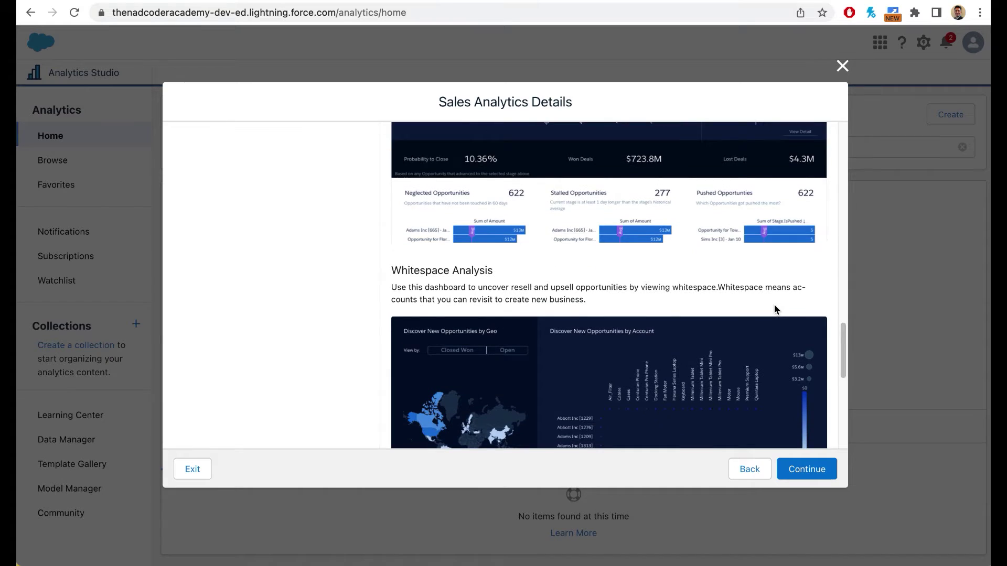
scroll(775, 310, down, 2)
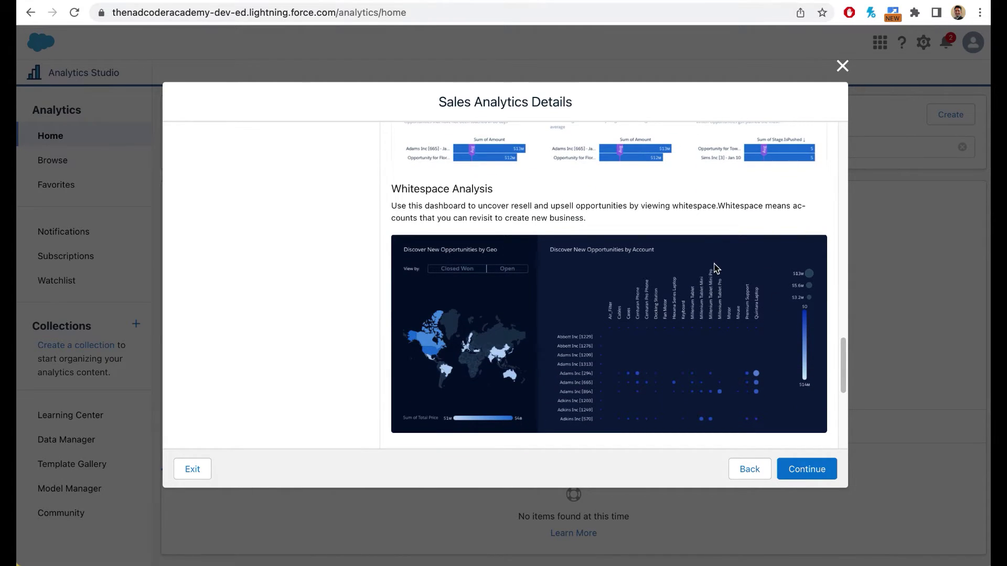
scroll(716, 266, down, 8)
scroll(716, 266, up, 15)
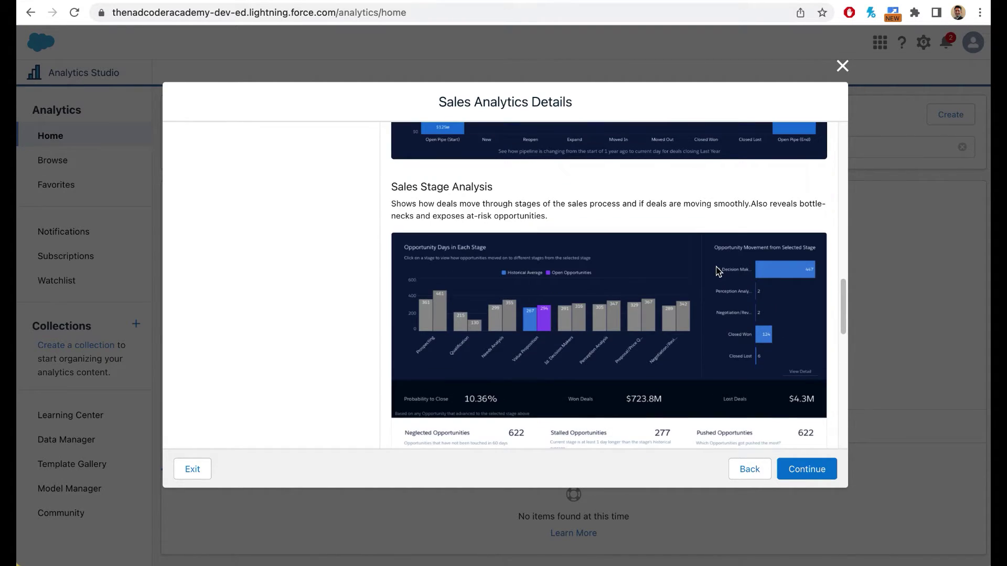
Choose to create a brand new app, accept the requirement checks, and continue with the Basic standard settings.
click(814, 474)
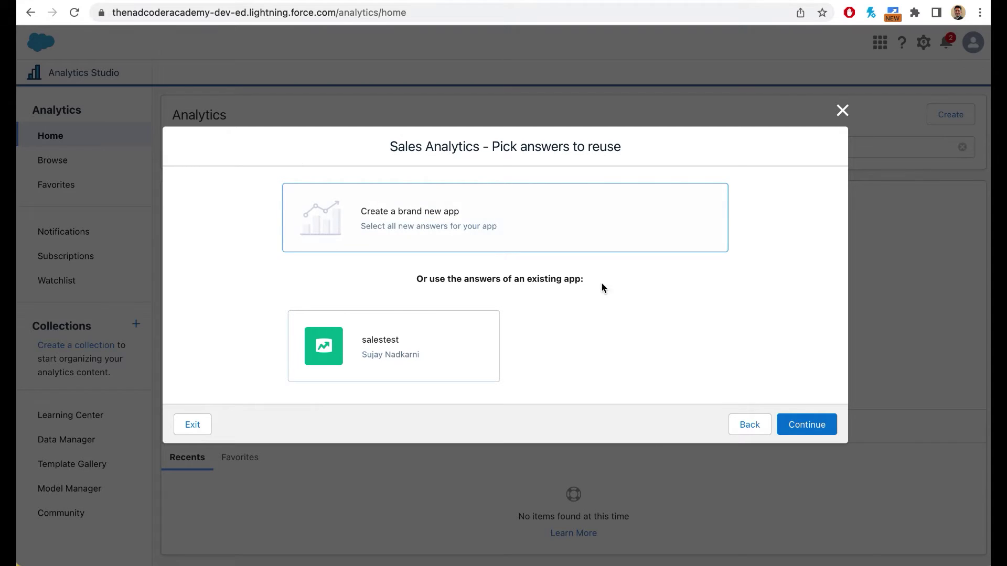
click(807, 424)
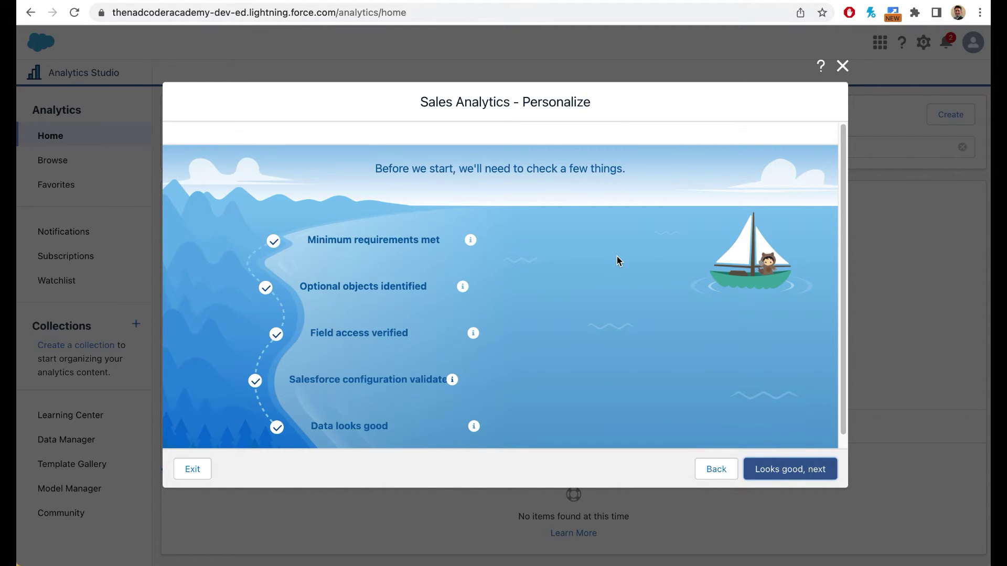
scroll(619, 261, down, 1)
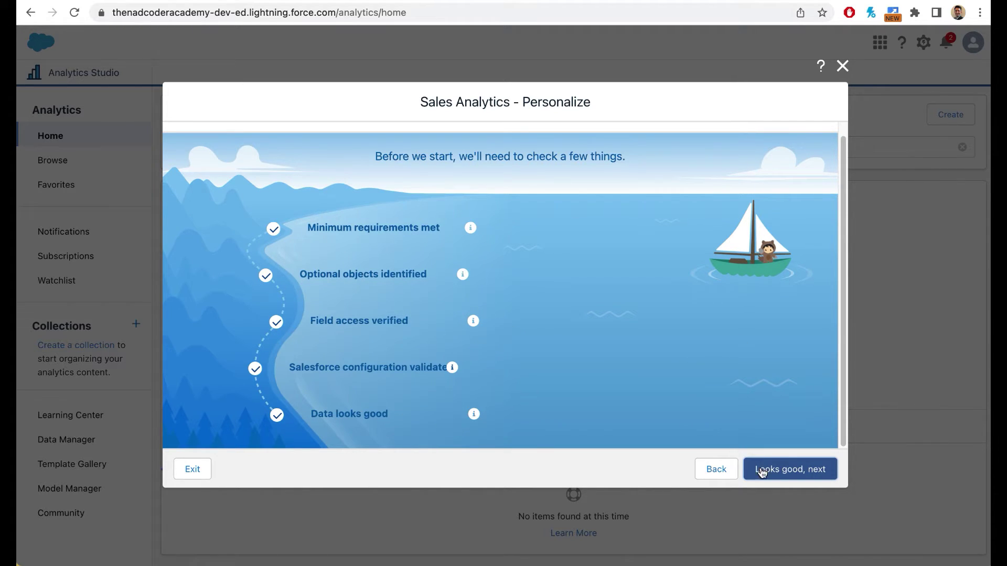
click(802, 475)
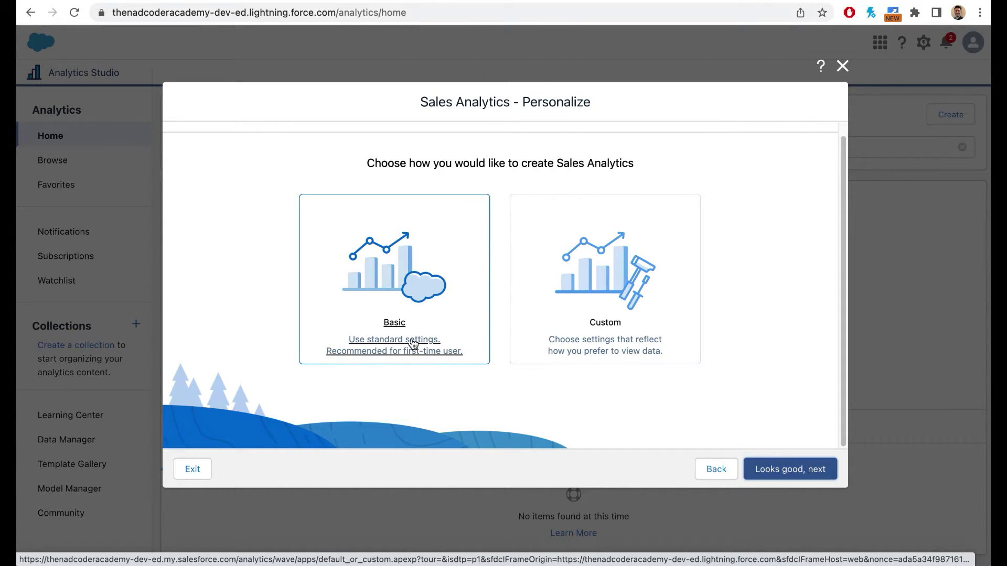
click(809, 472)
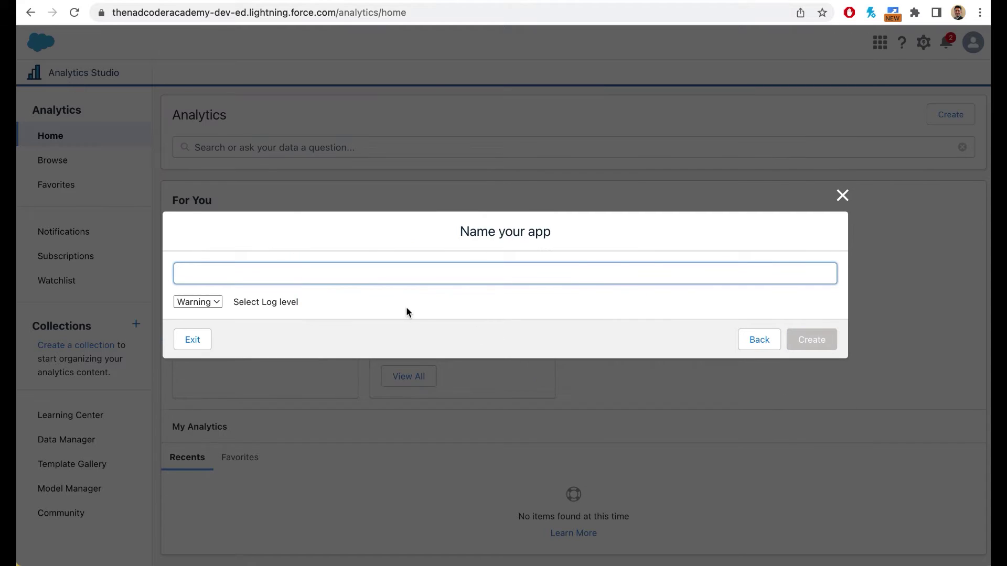
Name the app "My First Sales Analytics App" and create it.
text(Sales Analytics)
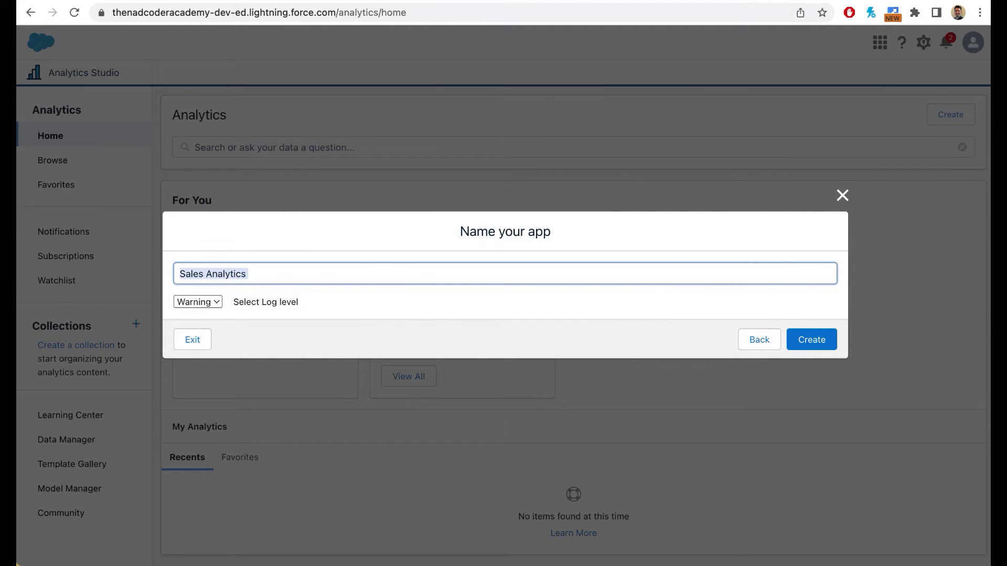
key(super+a)
text(My)
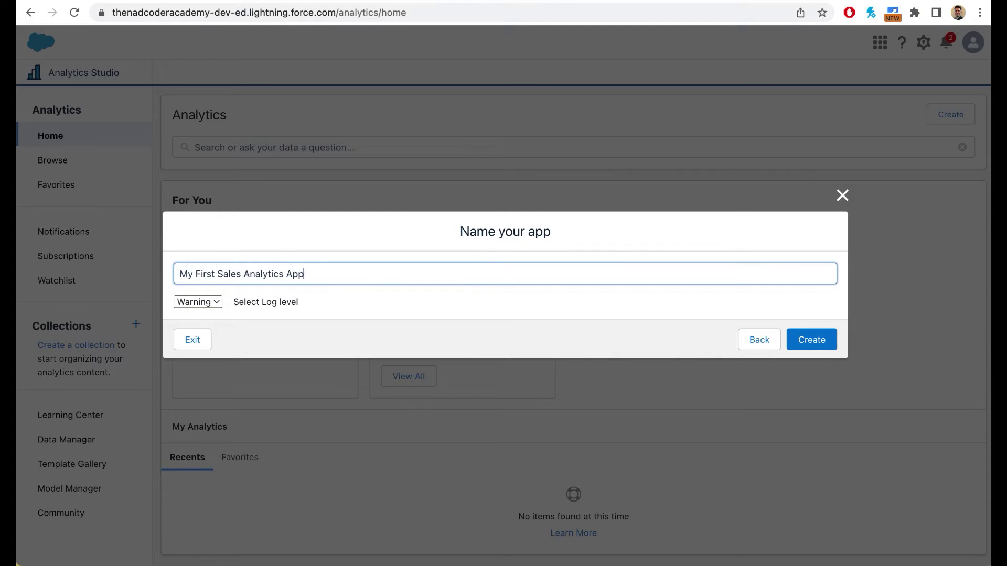
click(812, 341)
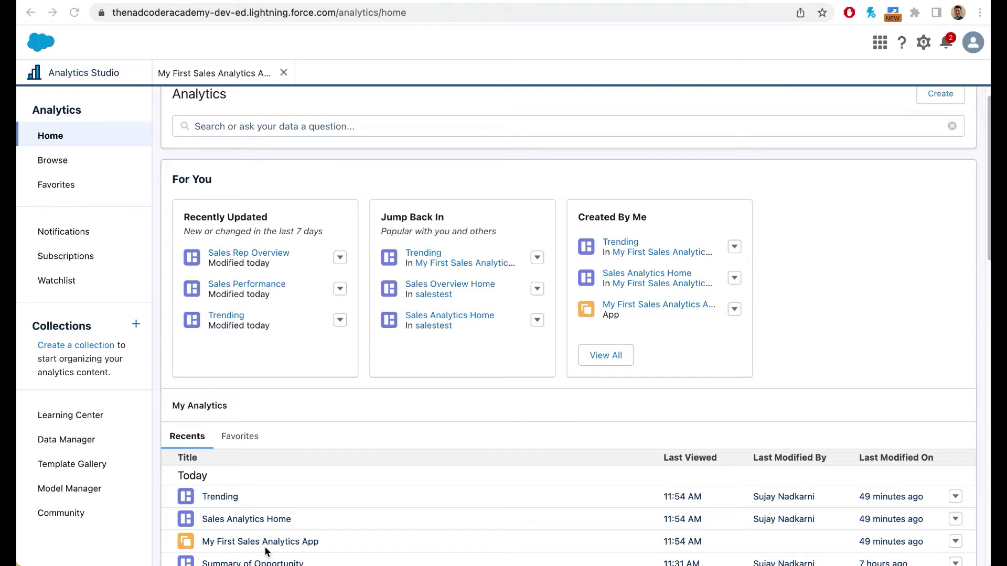
Open My First Sales Analytics App, view all its items, and browse the list filtered to dashboards.
click(242, 546)
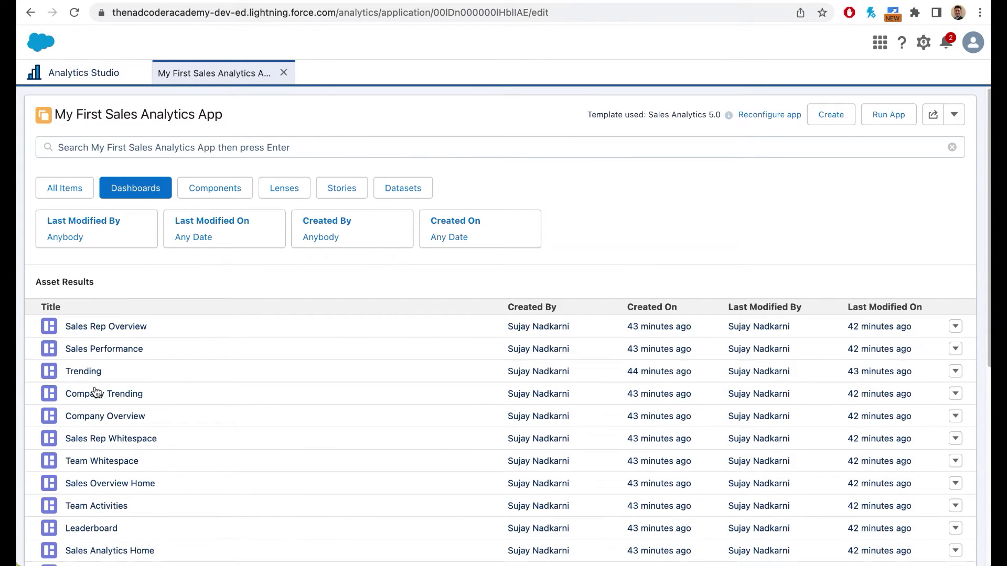
click(81, 191)
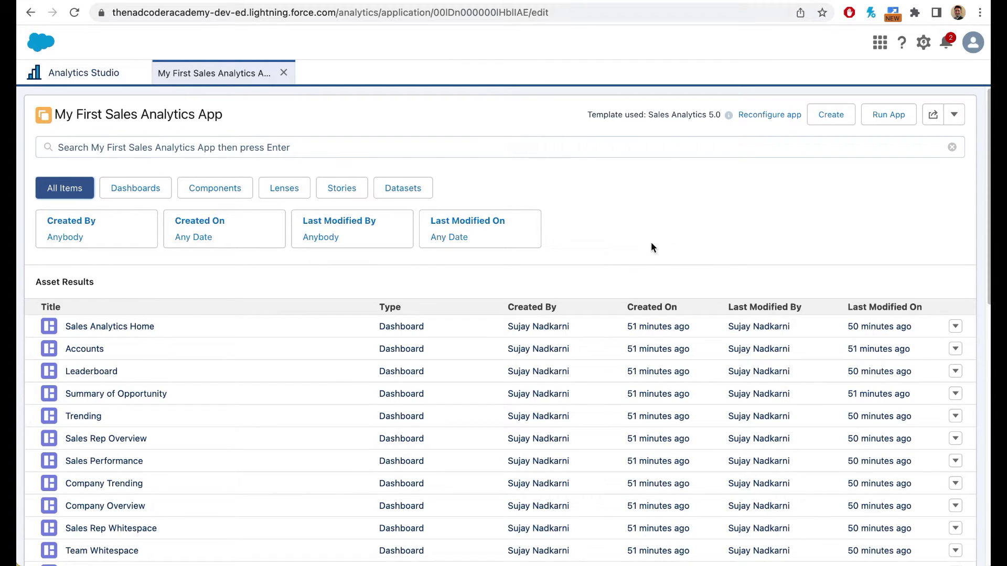
click(135, 190)
scroll(488, 322, down, 5)
scroll(514, 440, up, 5)
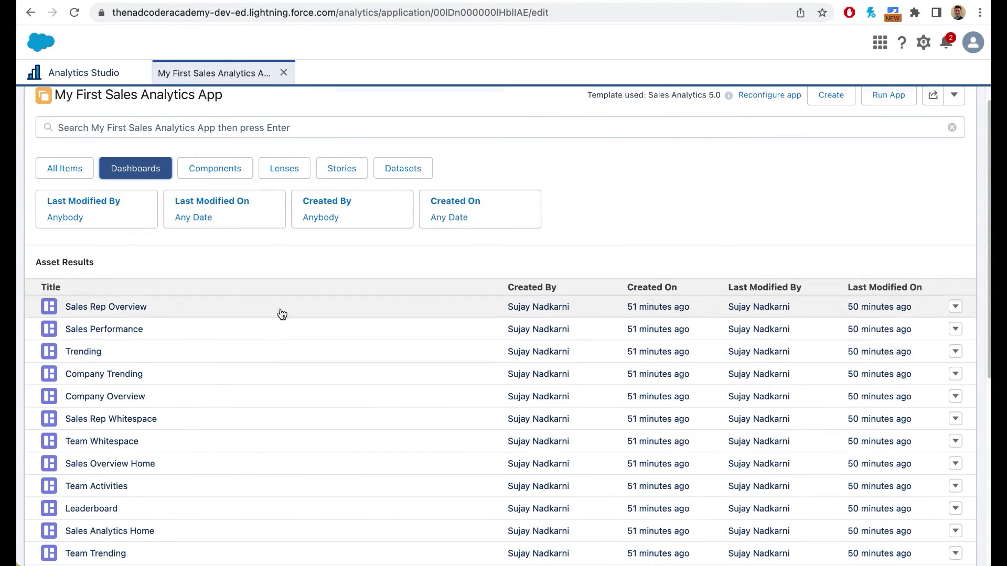
scroll(367, 341, down, 4)
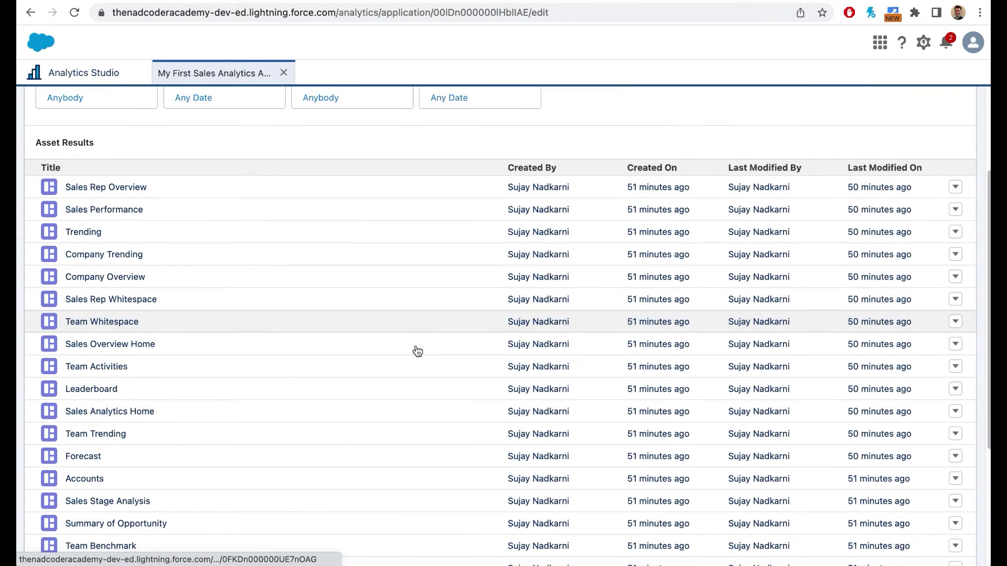
scroll(391, 367, down, 3)
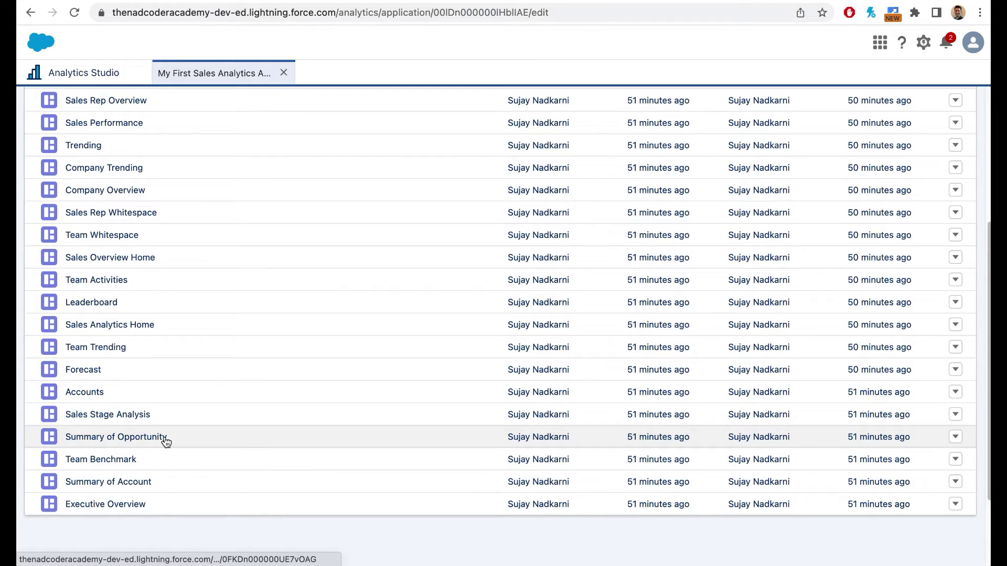
View the Summary of Opportunity dashboard with its Product Breakdown details, then the Summary of Account dashboard.
click(165, 440)
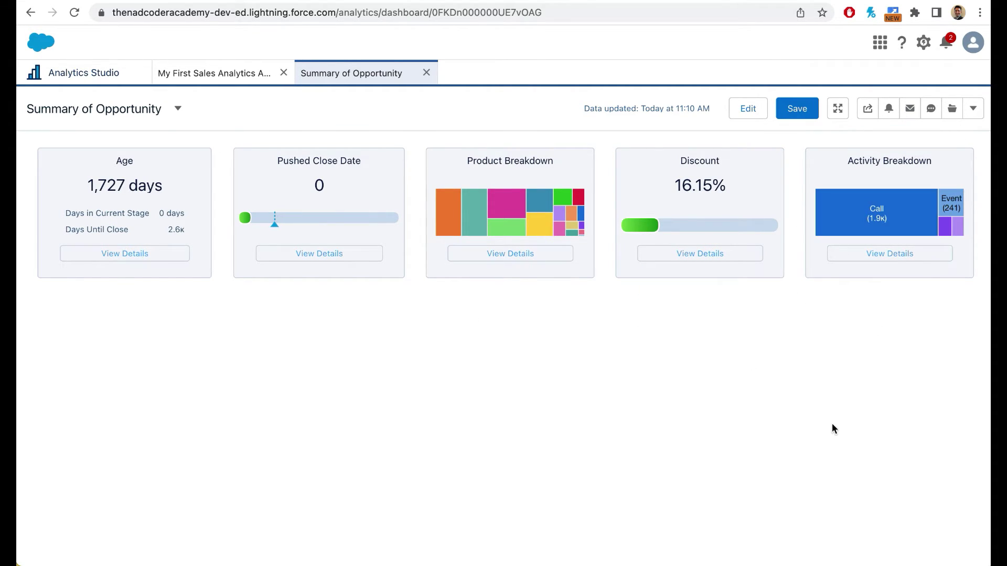
click(510, 262)
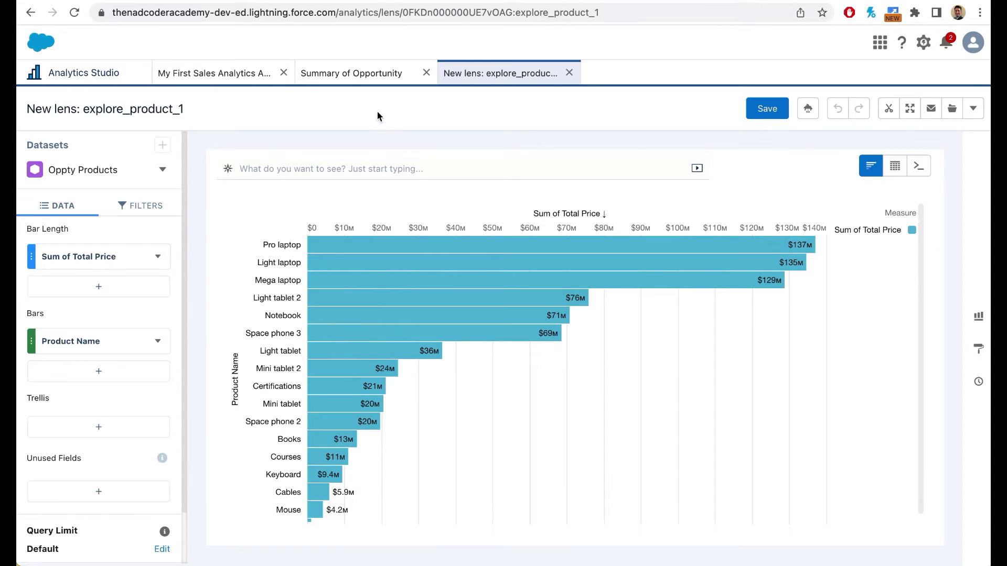
click(211, 73)
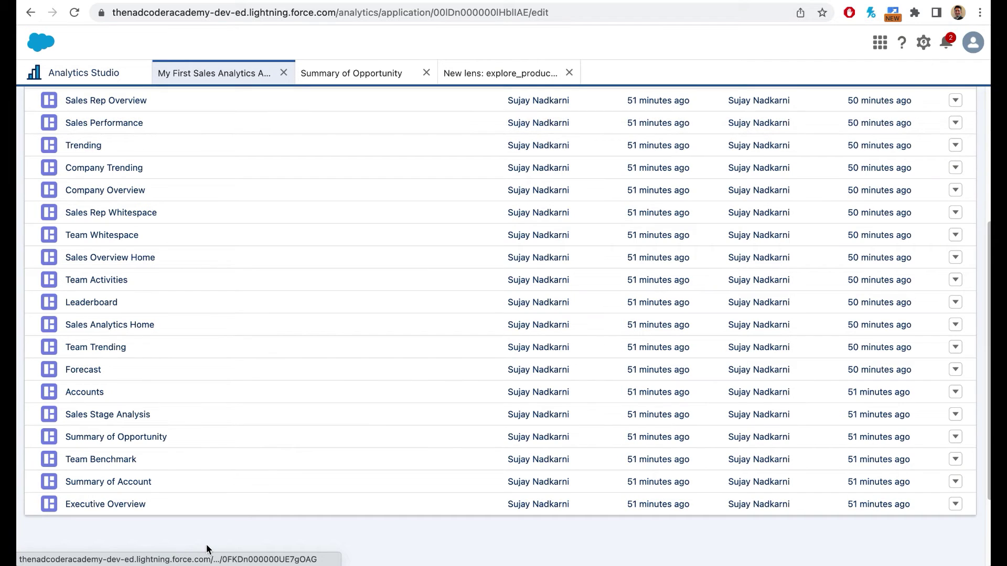
click(139, 482)
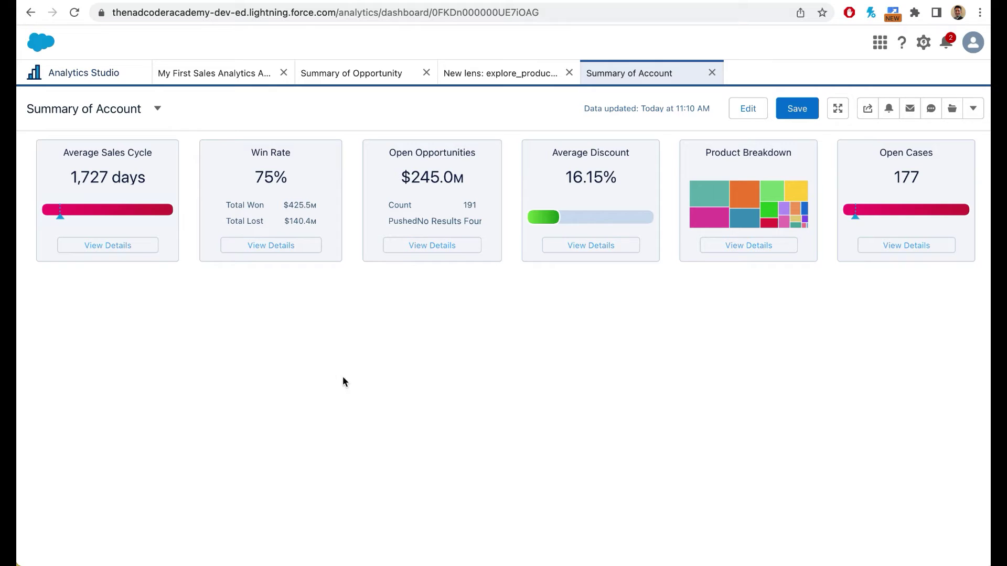
Open the app's Accounts dashboard and rank the top accounts by Open Pipe.
click(215, 73)
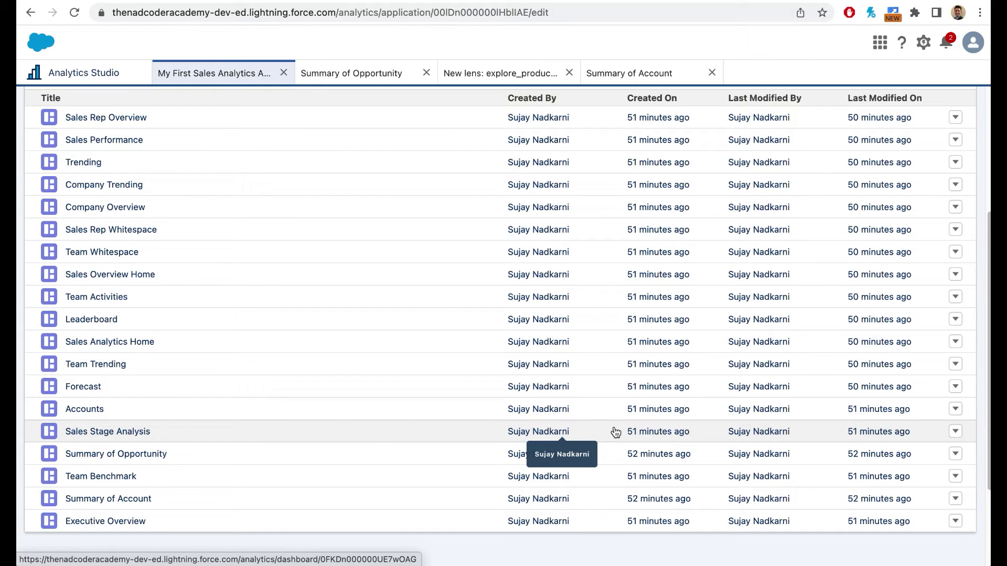
click(309, 414)
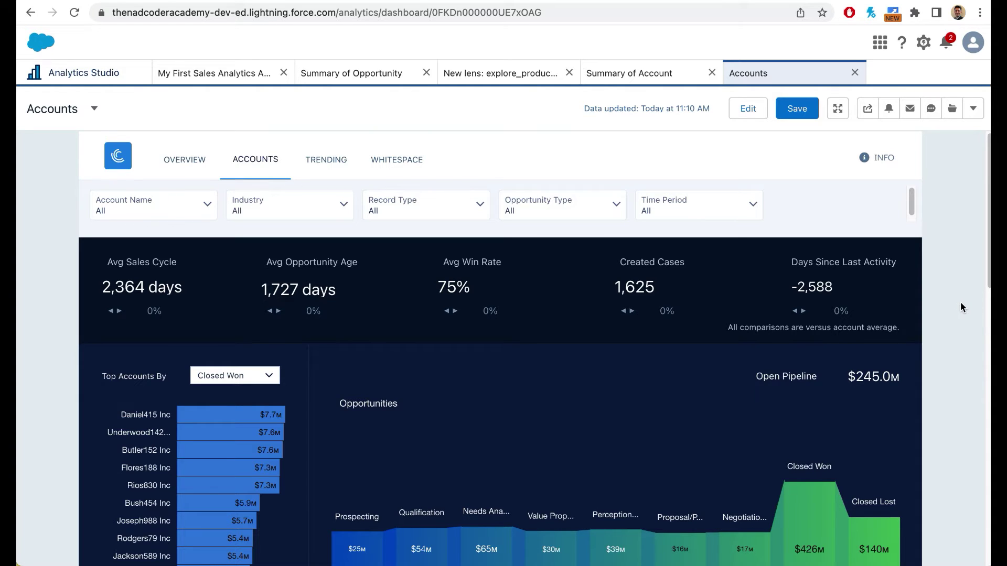
scroll(953, 326, down, 5)
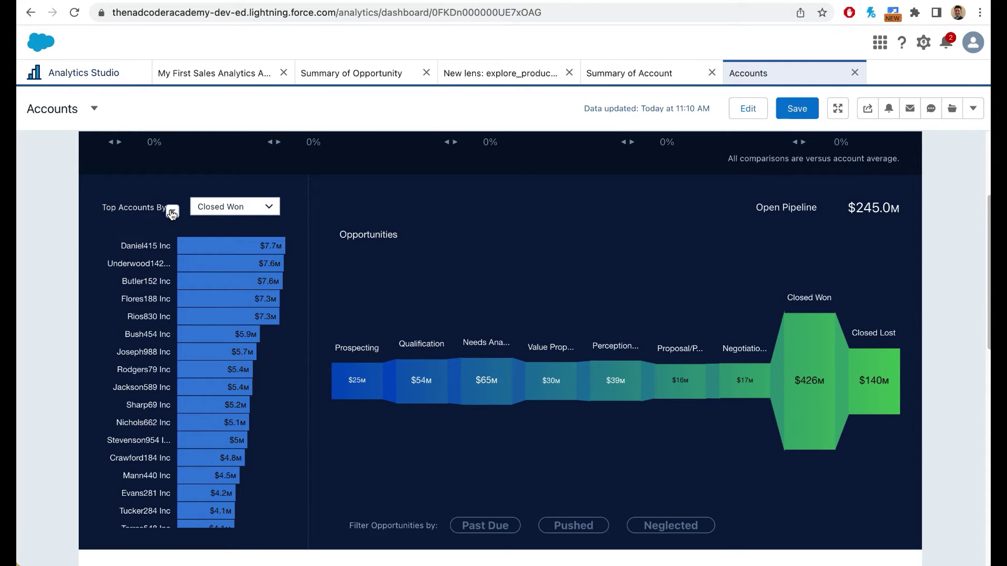
click(248, 210)
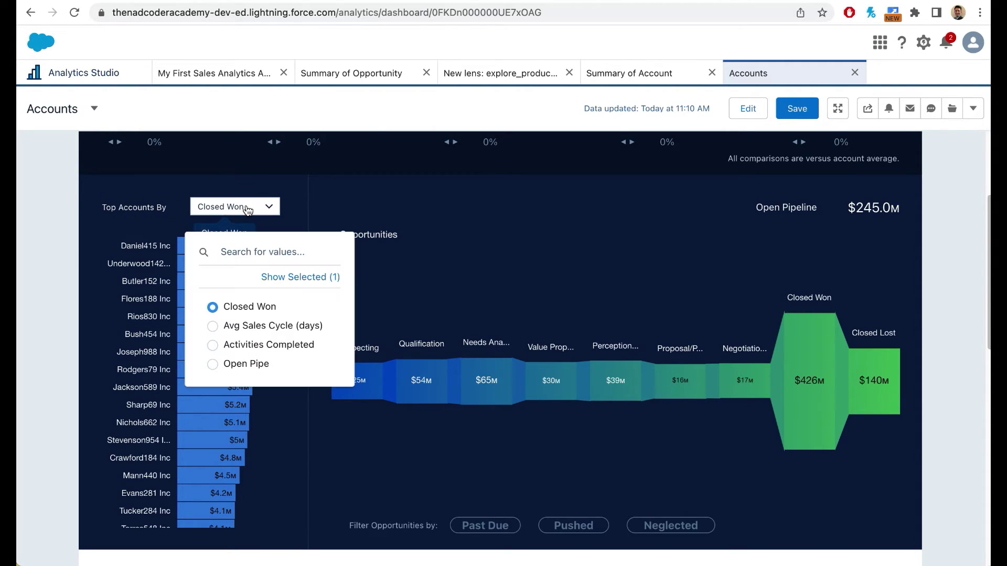
click(211, 367)
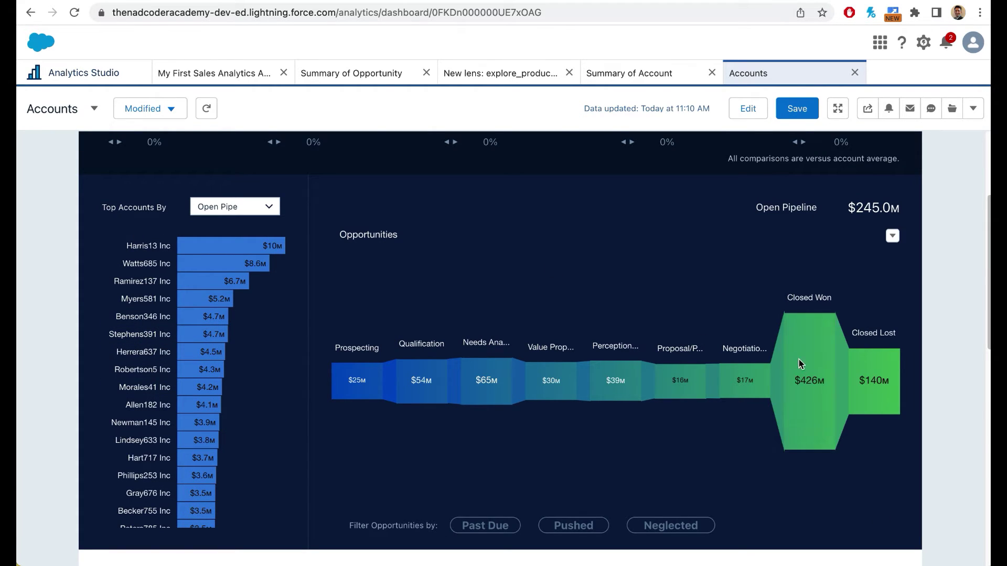
Switch the Accounts dashboard's Top chart to Products and its Cases By chart to Status.
scroll(937, 408, up, 4)
scroll(938, 408, down, 4)
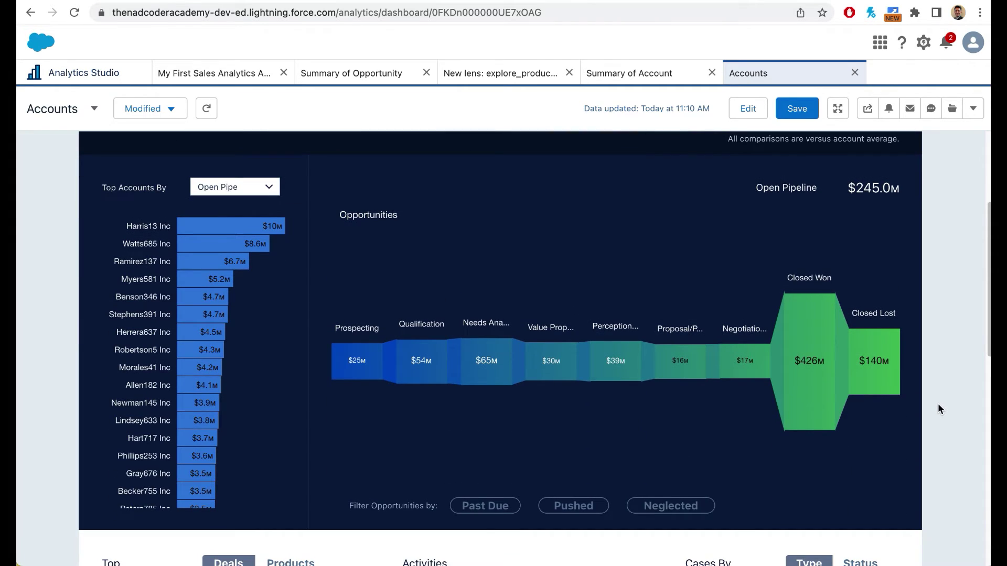
scroll(937, 407, down, 6)
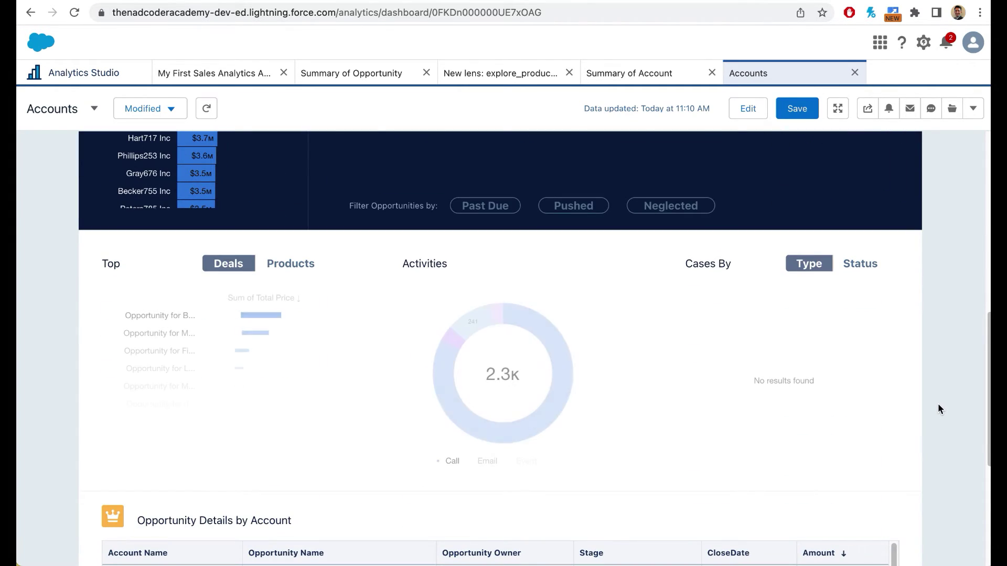
click(290, 270)
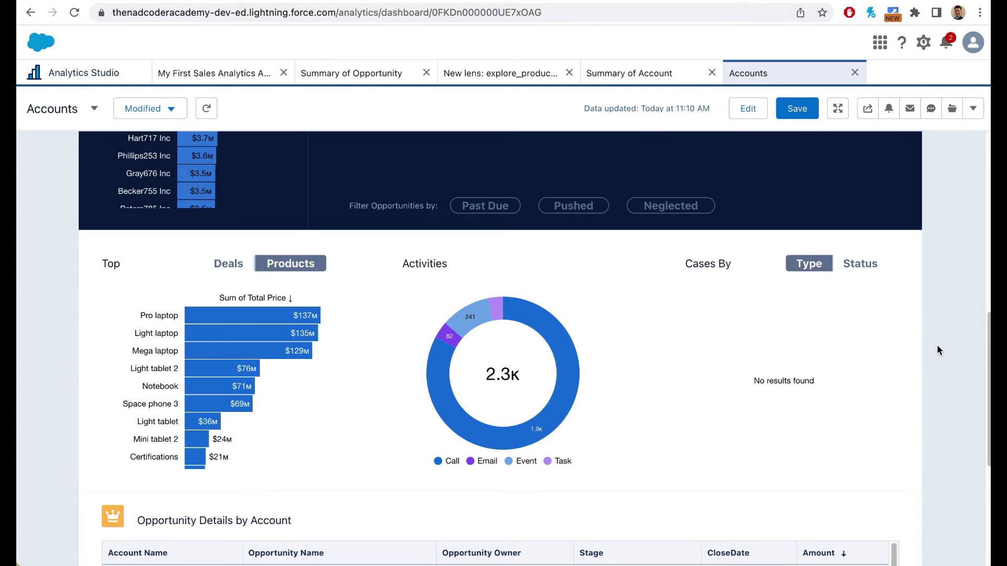
click(865, 269)
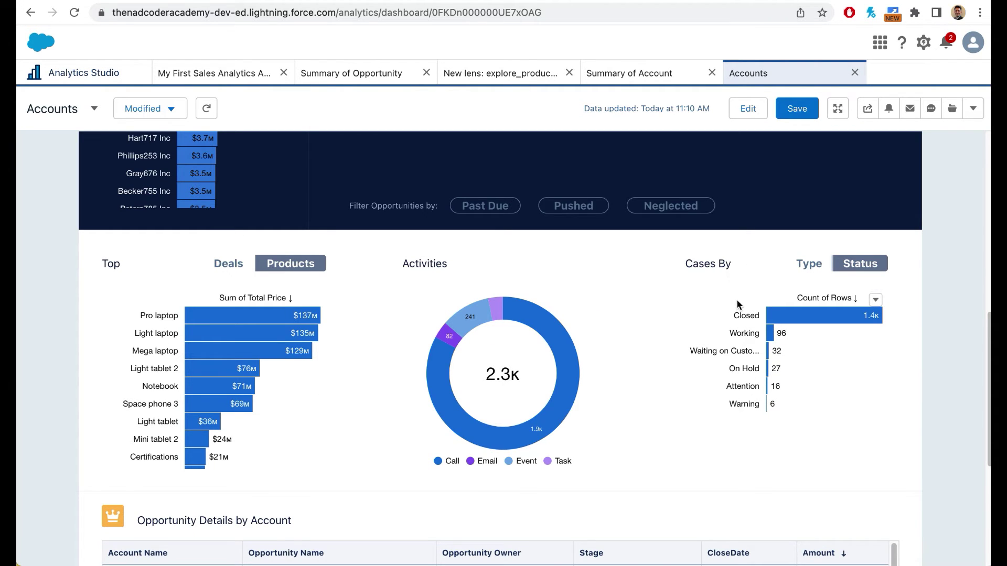
Inspect the Closed bar in the Cases By chart and the Opportunity Details by Account table.
mouse_move(837, 325)
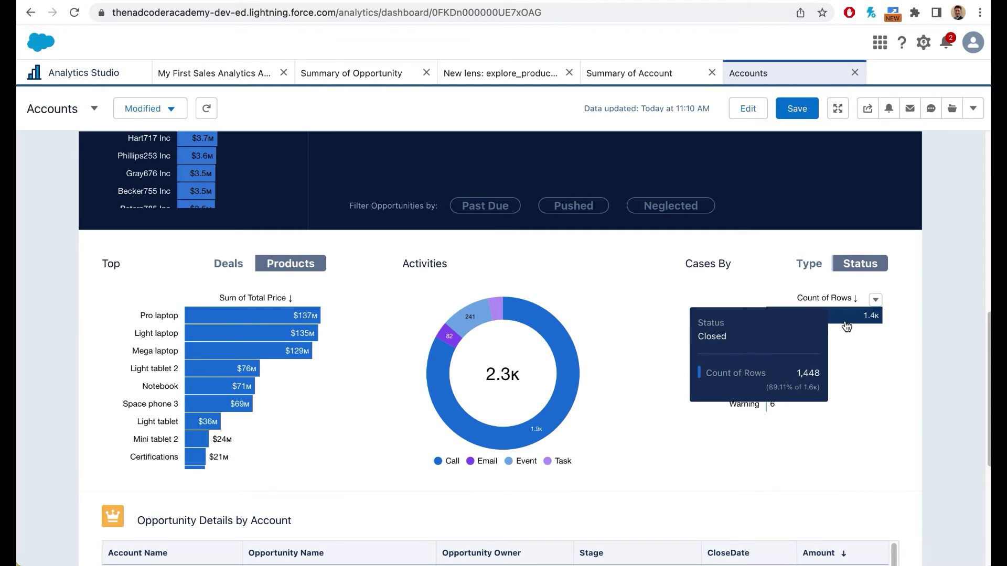
scroll(927, 343, down, 5)
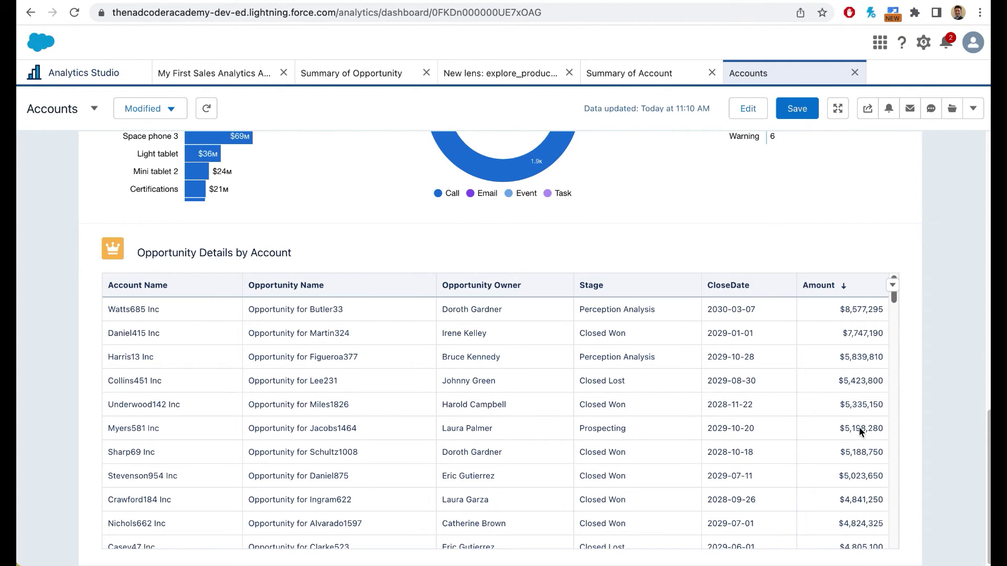
click(988, 296)
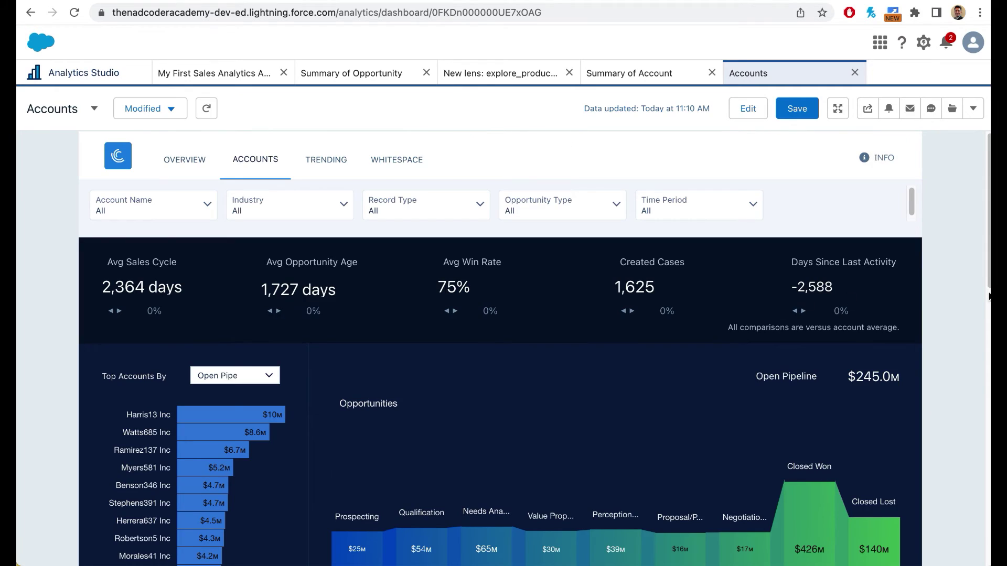
Filter the Accounts dashboard to Harris13 Inc from the Top Accounts chart and review the filtered charts and metrics.
scroll(947, 352, down, 3)
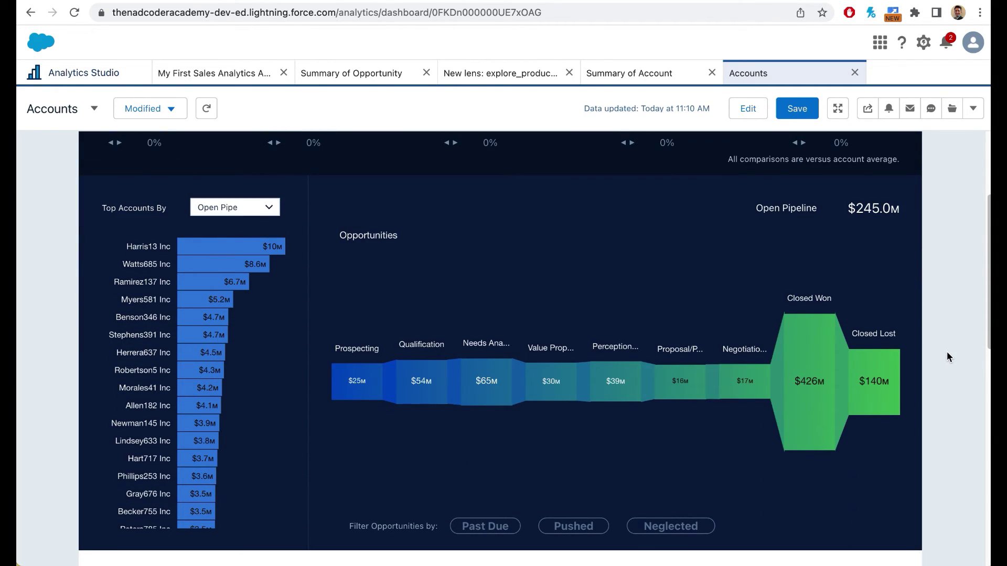
mouse_move(218, 252)
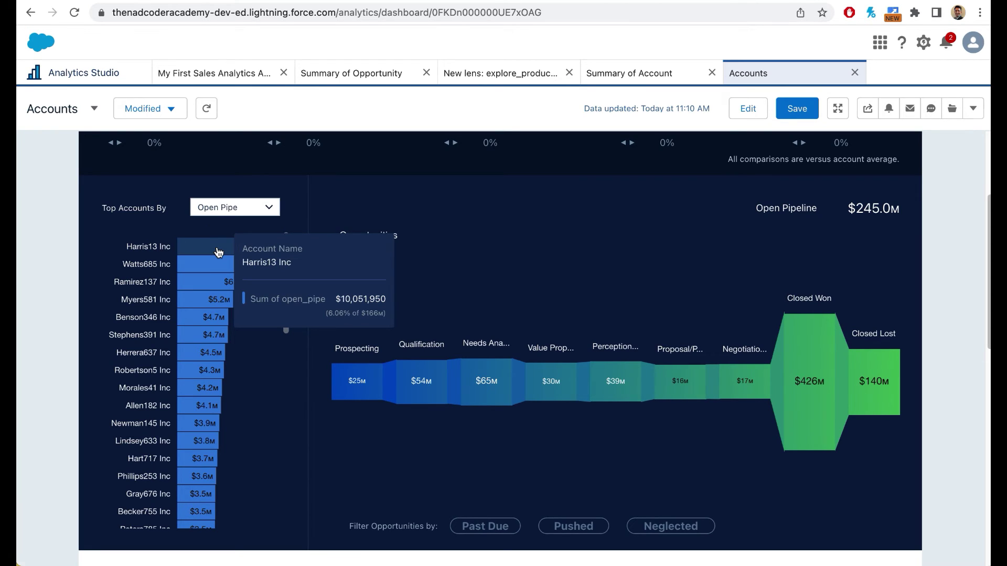
click(218, 252)
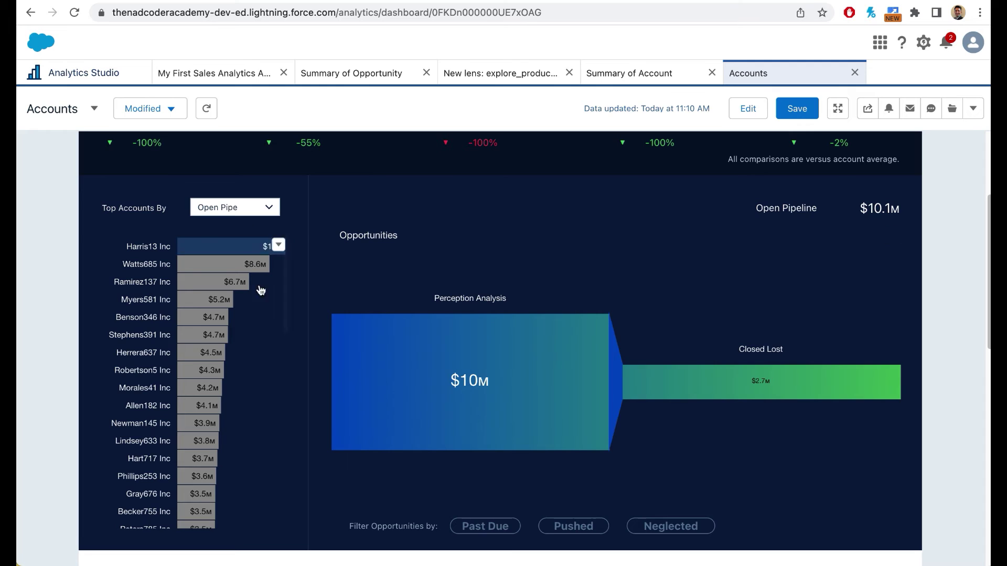
scroll(928, 380, down, 3)
scroll(928, 381, down, 3)
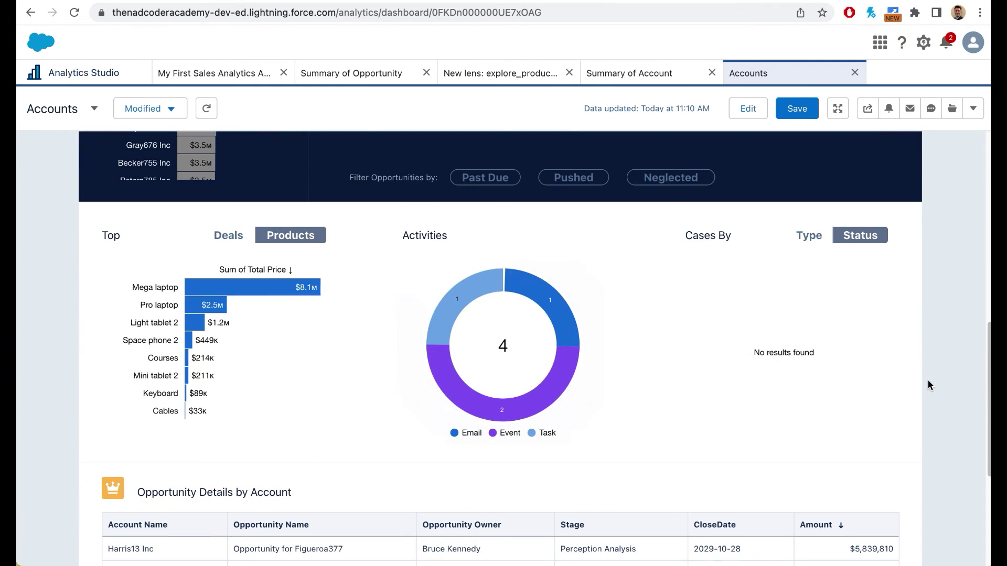
scroll(927, 380, up, 6)
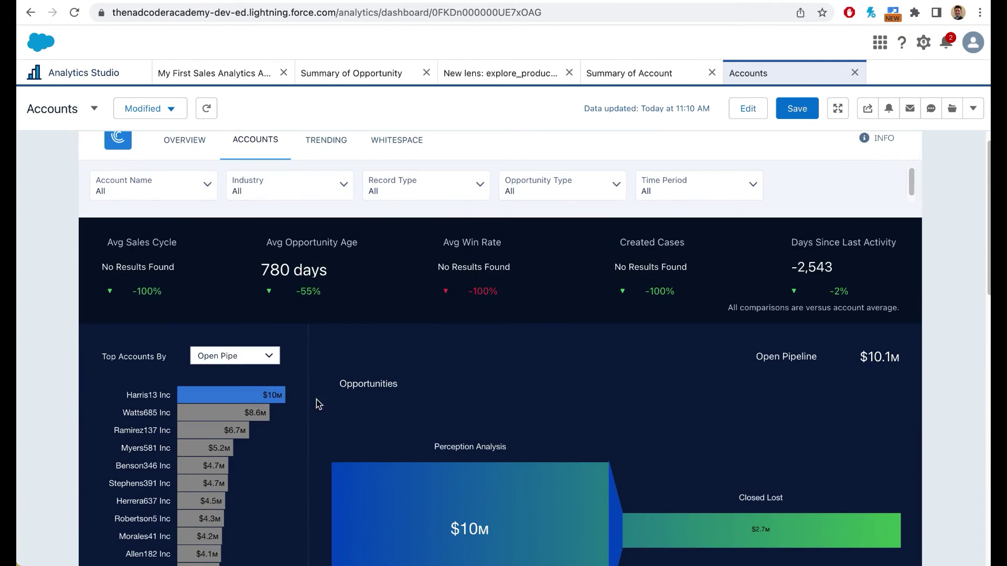
Clear and reapply the Harris13 Inc selection, and review its opportunities, products, activities and opportunity details.
click(194, 402)
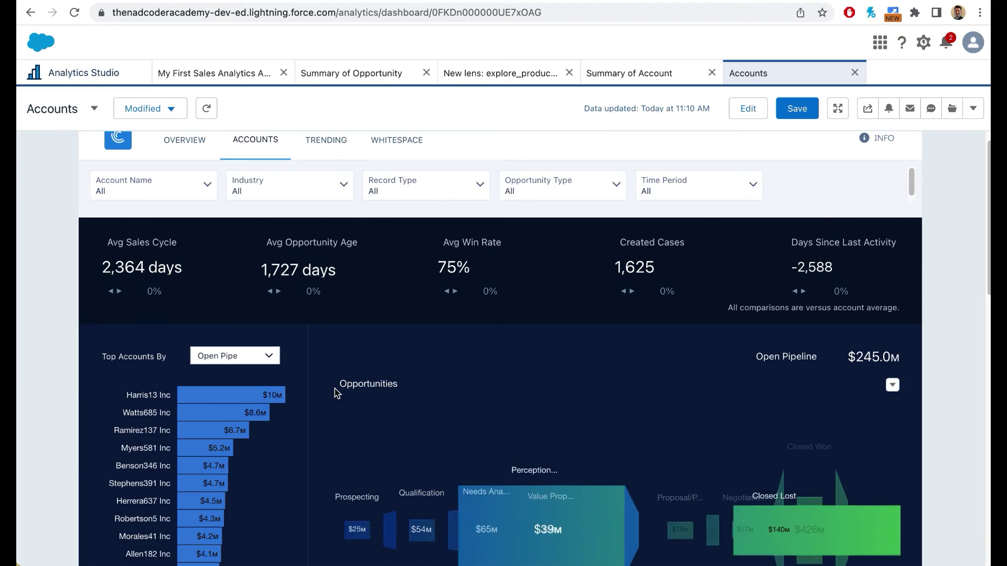
click(194, 400)
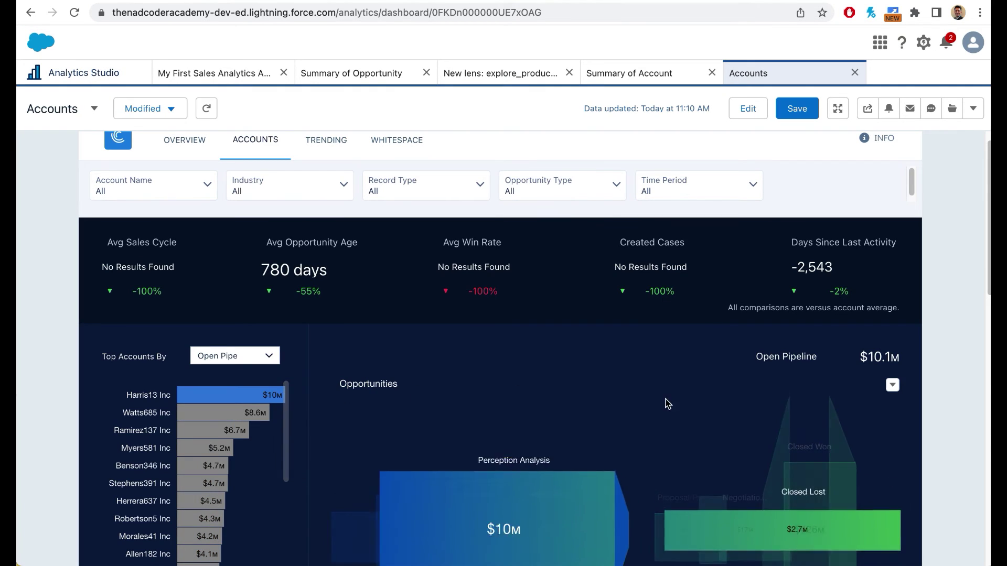
scroll(886, 420, down, 2)
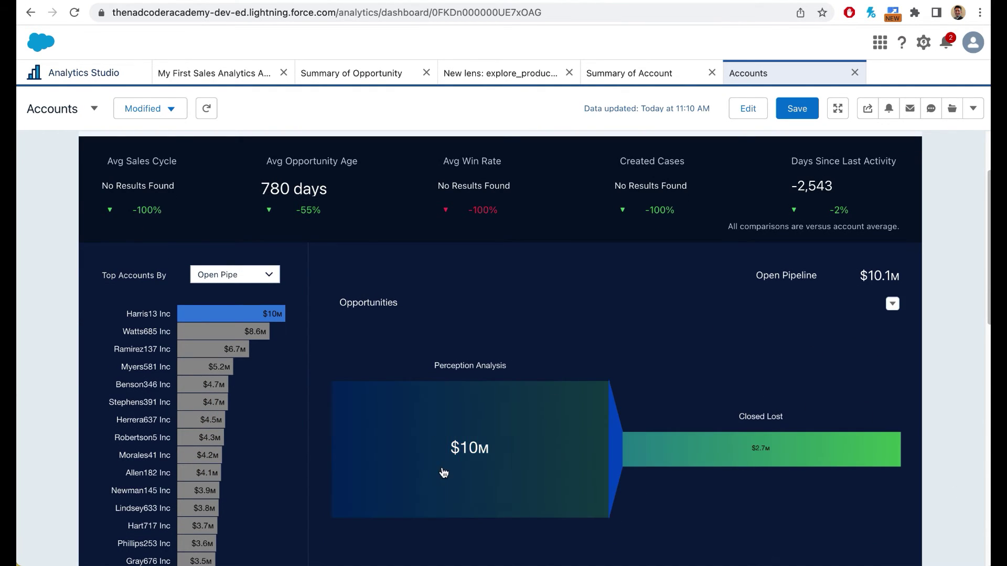
scroll(941, 387, down, 5)
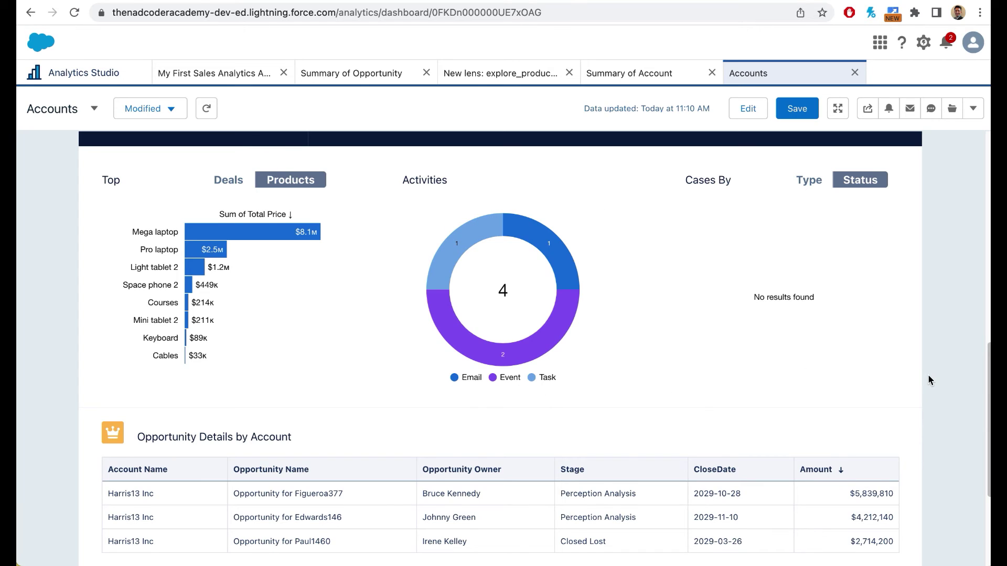
scroll(923, 374, down, 2)
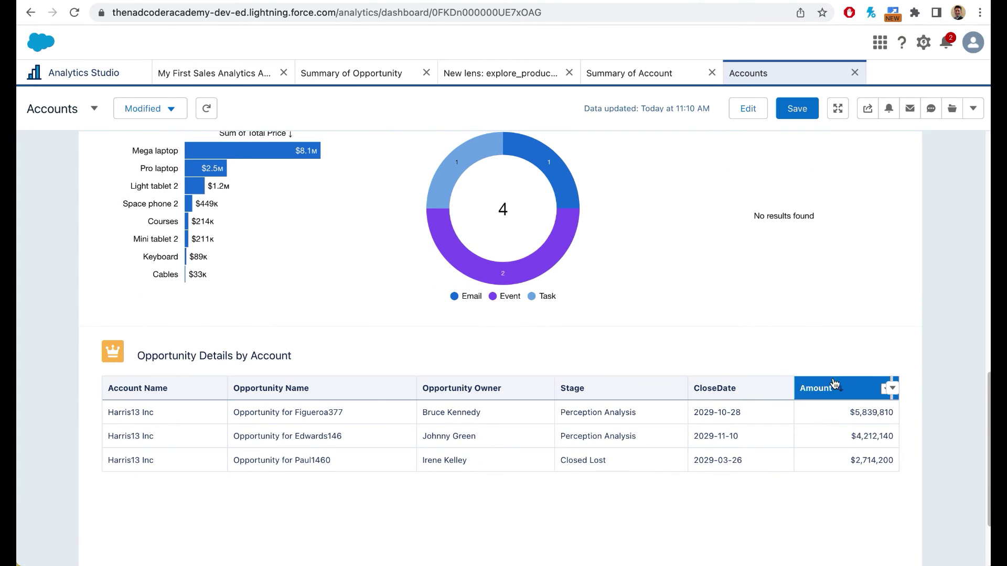
Add Allen182 Inc to the account selection in the Top Accounts chart.
scroll(943, 402, up, 8)
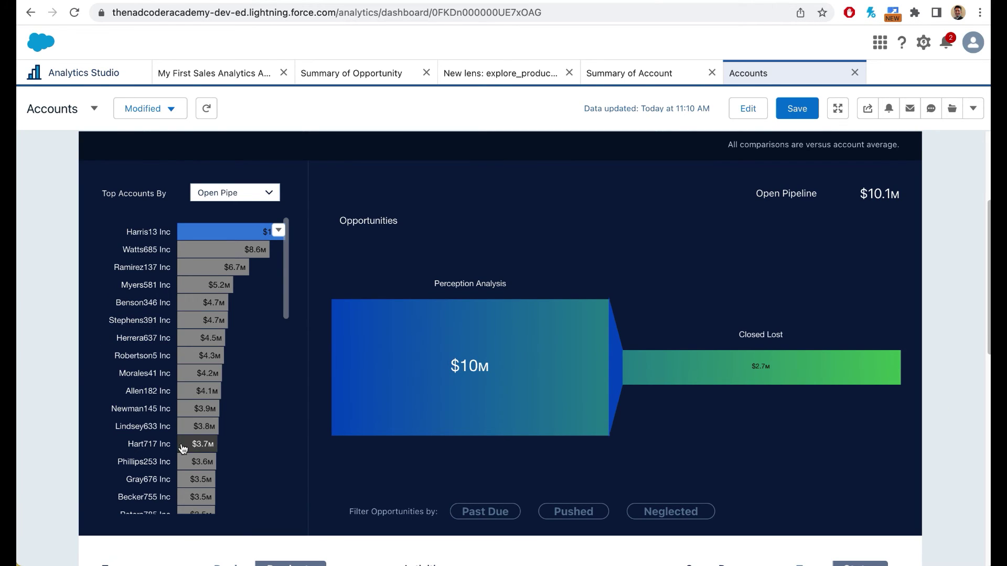
click(188, 400)
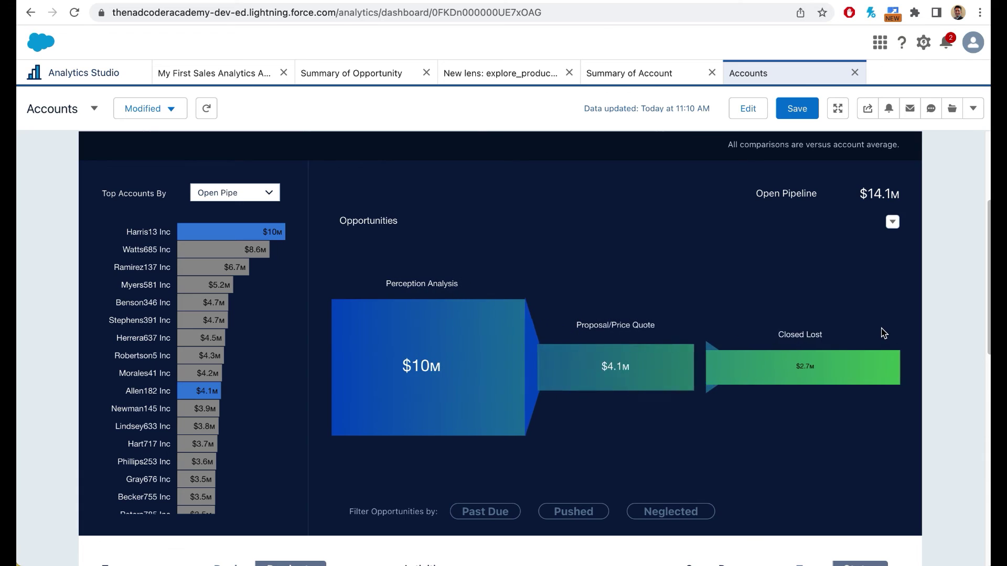